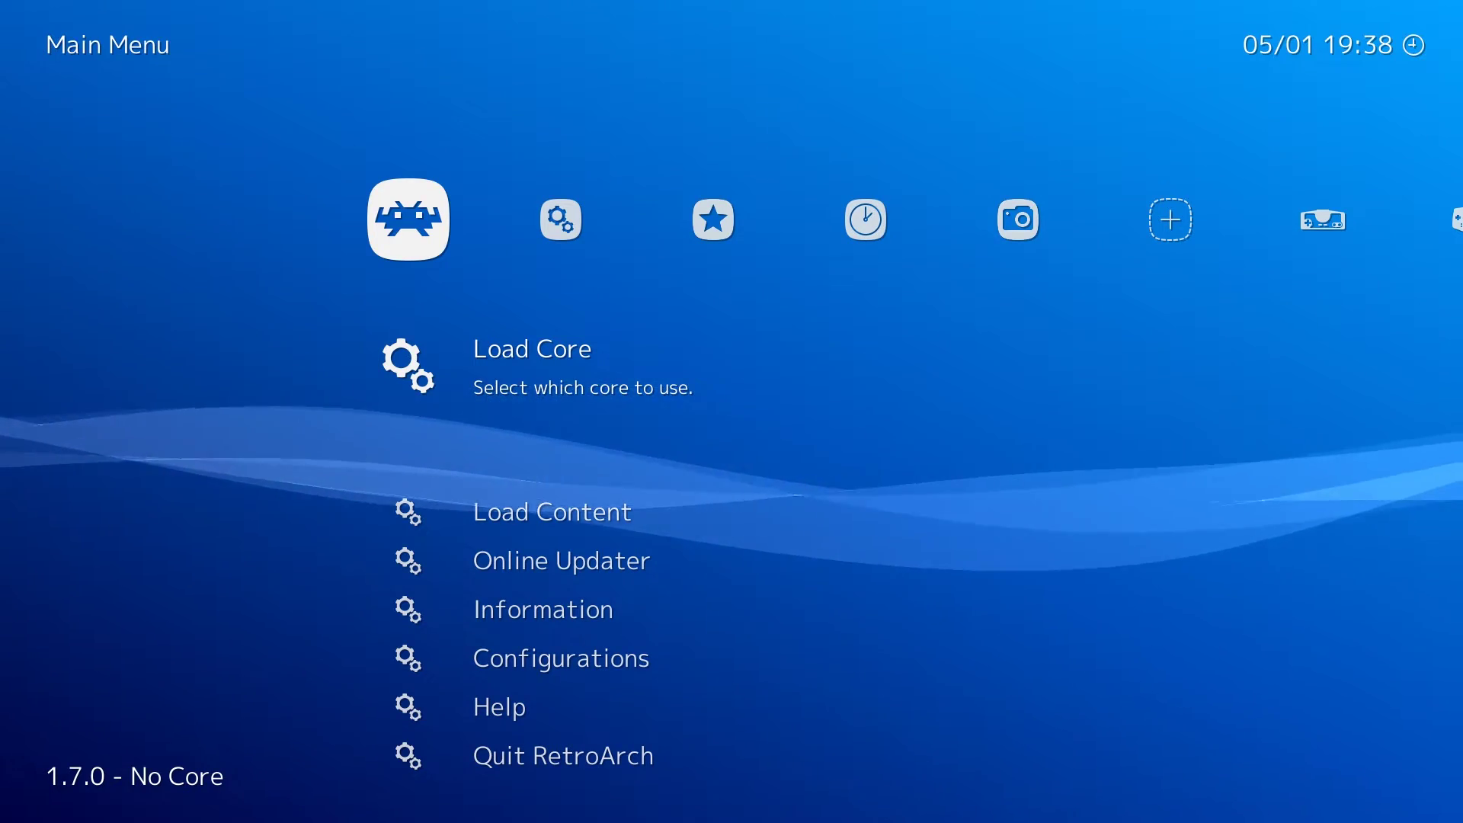
# Start DragonHeart - Fire and Steel (USA) from the Sega - Saturn playlist
pyautogui.press('Right')
pyautogui.press('Right')
pyautogui.press('Right')
pyautogui.press('Right')
pyautogui.press('Right')
pyautogui.press('Right')
pyautogui.press('Right')
pyautogui.press('Right')
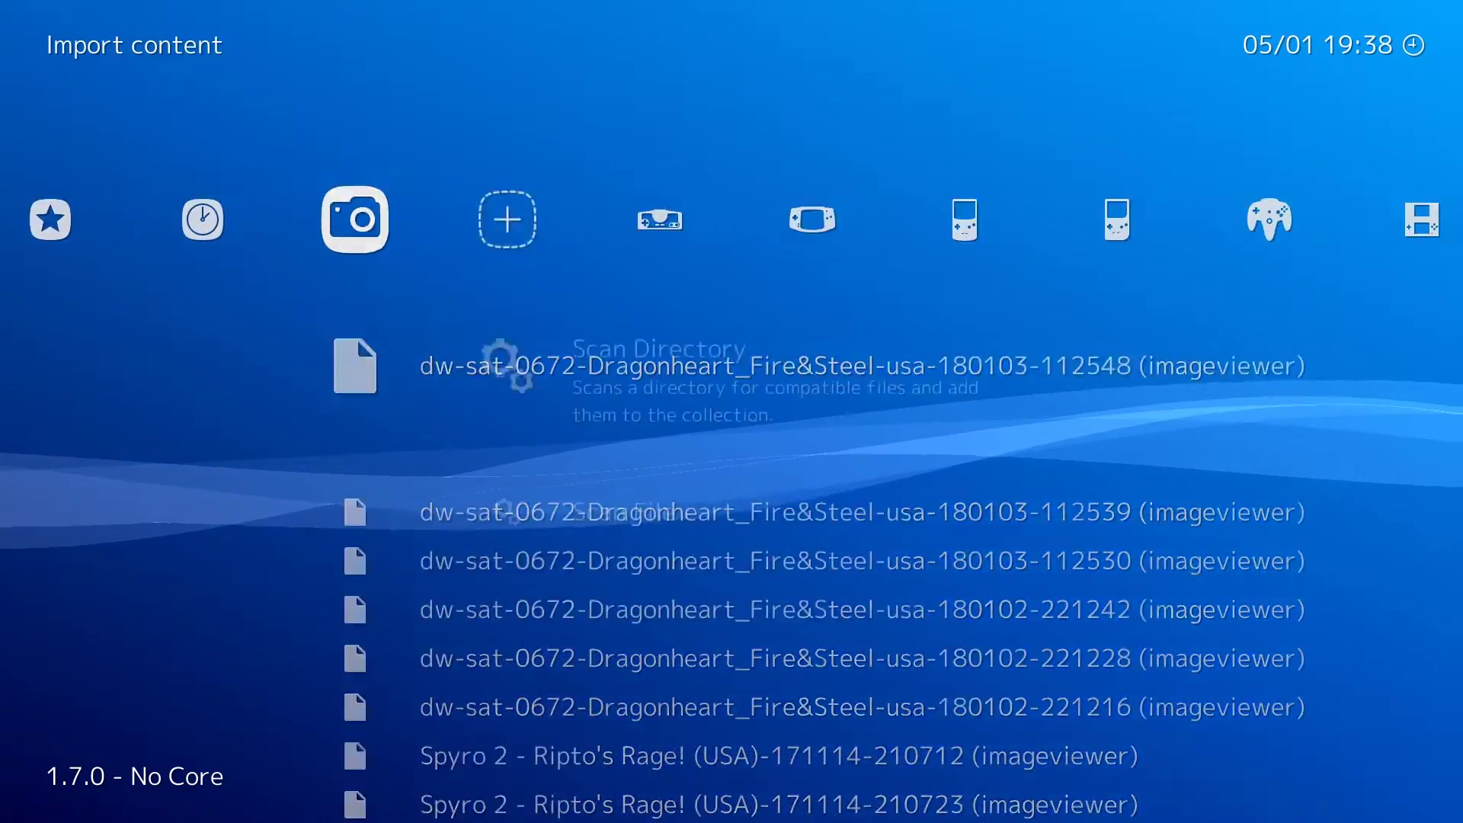
pyautogui.press('Right')
pyautogui.press('Right')
pyautogui.press('Right')
pyautogui.press('Right')
pyautogui.press('Right')
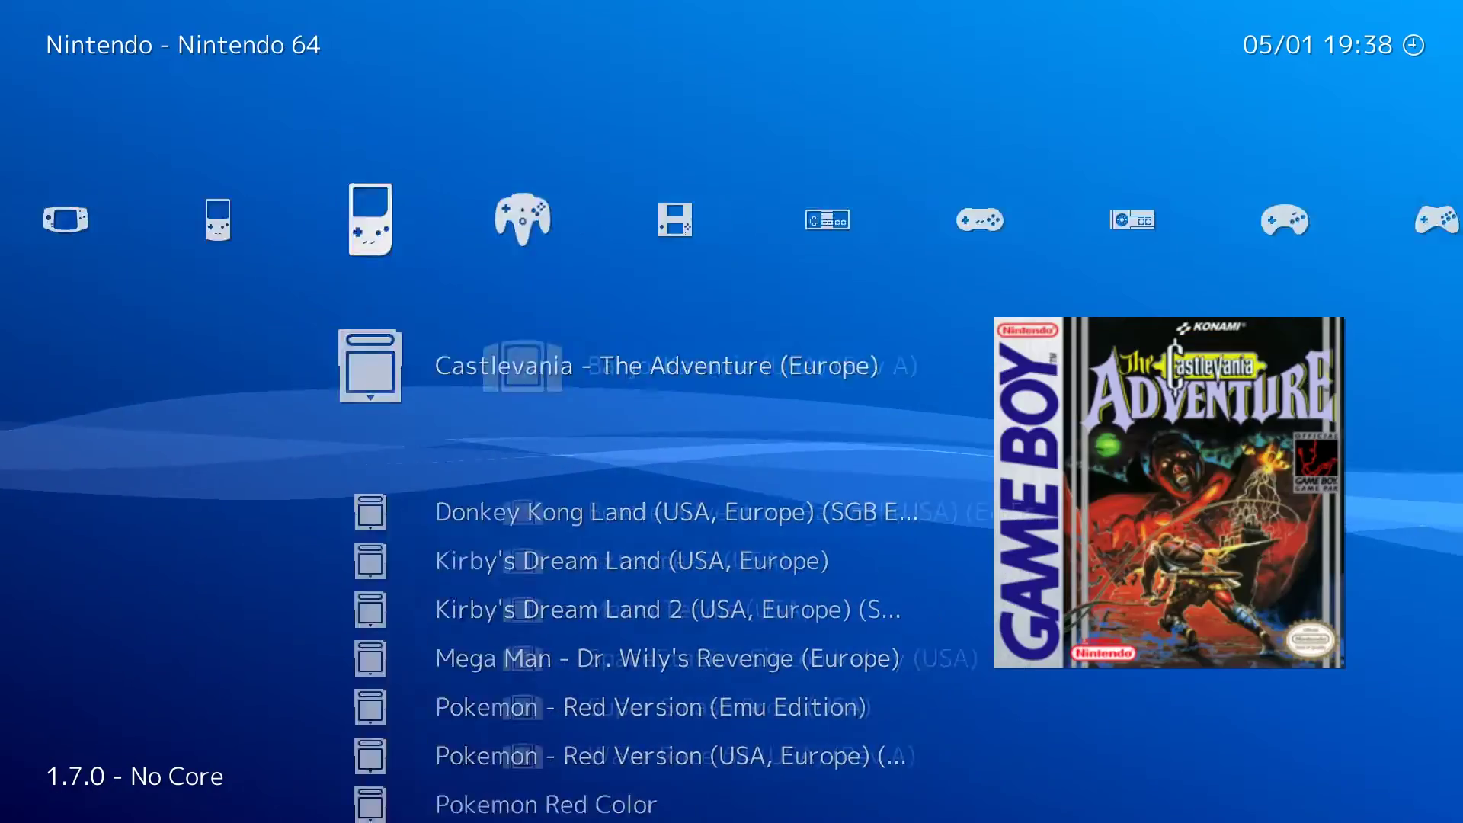
pyautogui.press('Right')
pyautogui.press('Right')
pyautogui.press('Right')
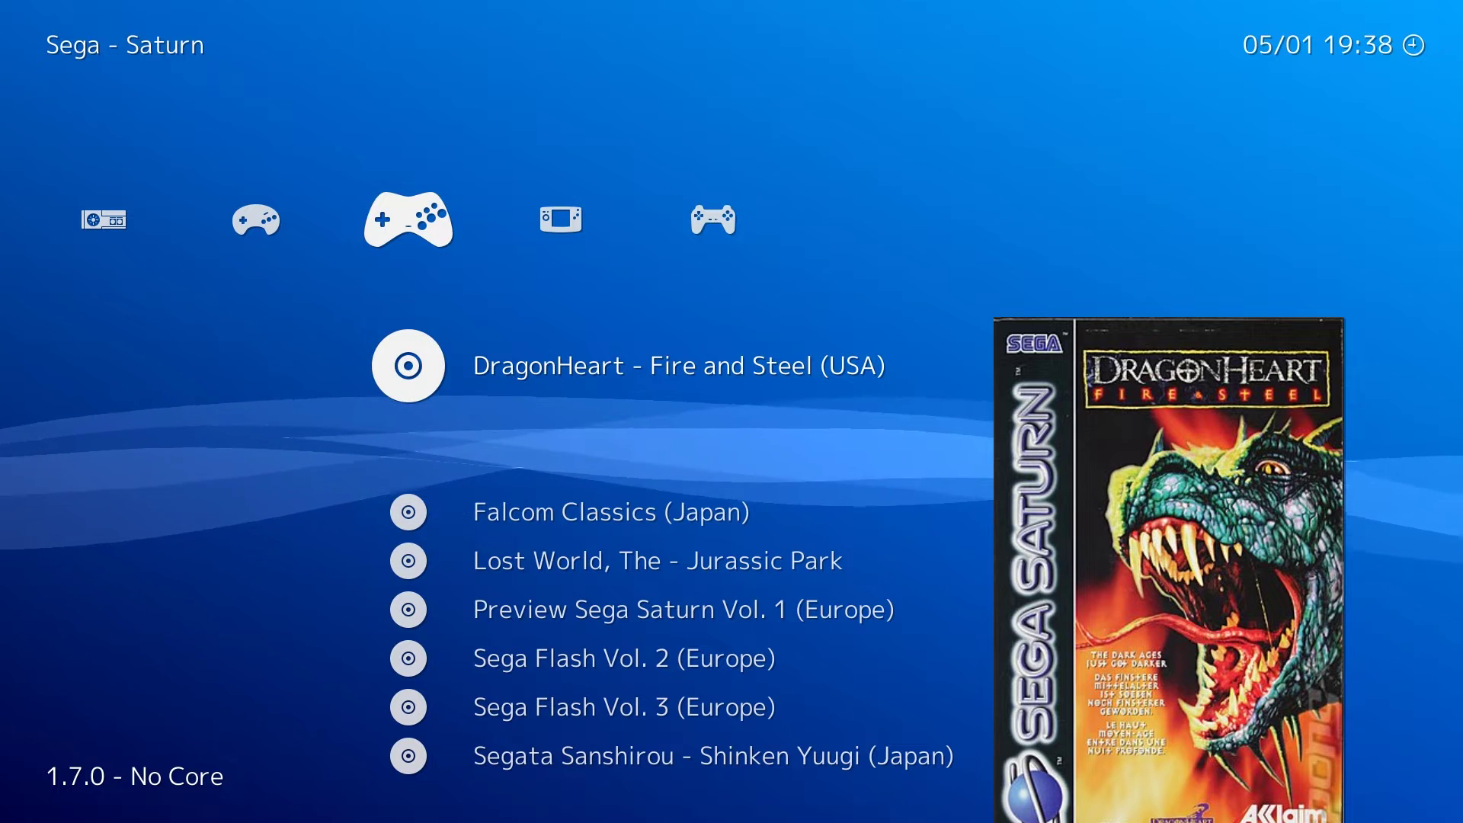
pyautogui.press('Return')
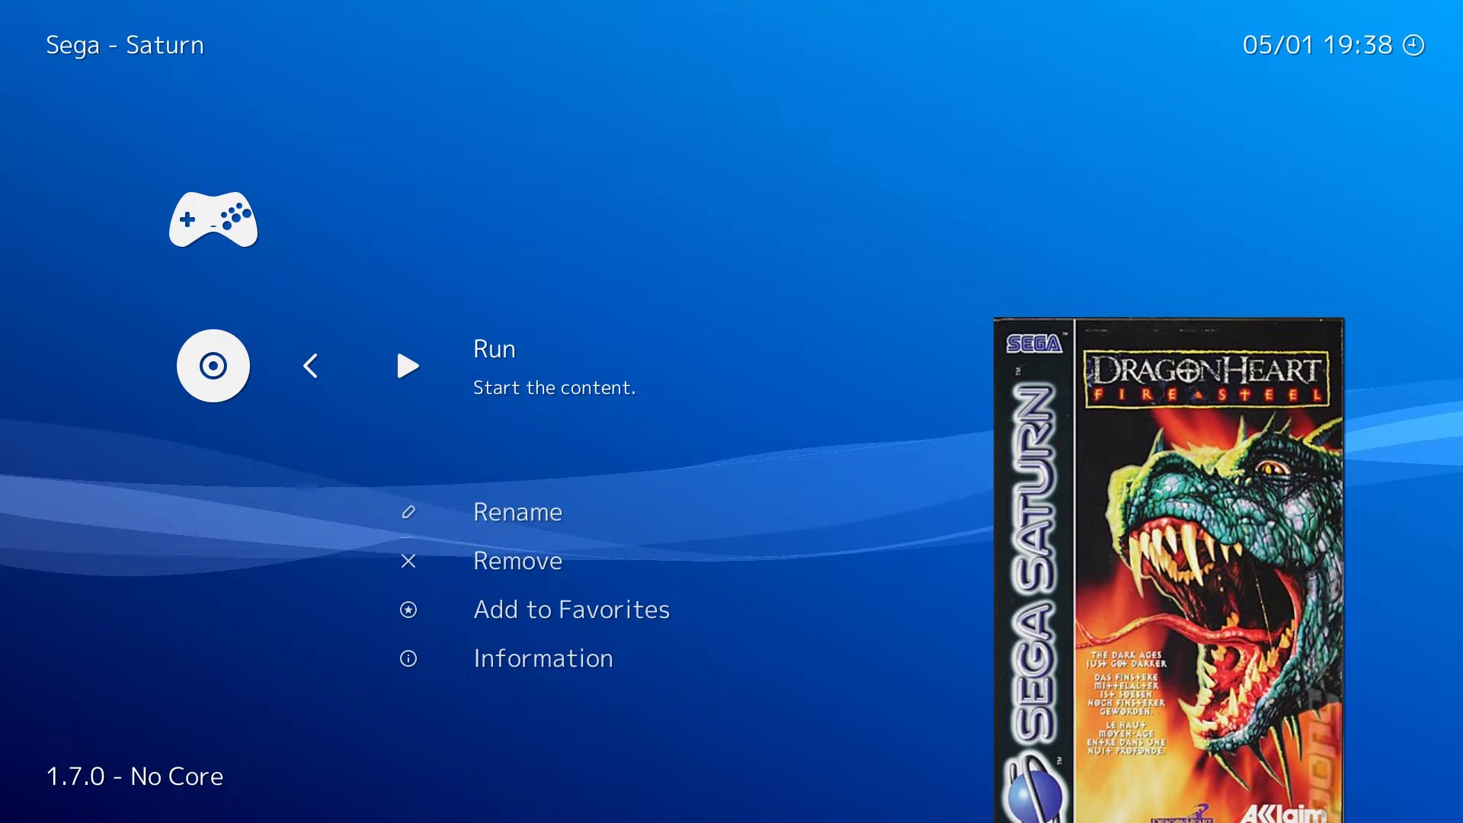
pyautogui.press('Return')
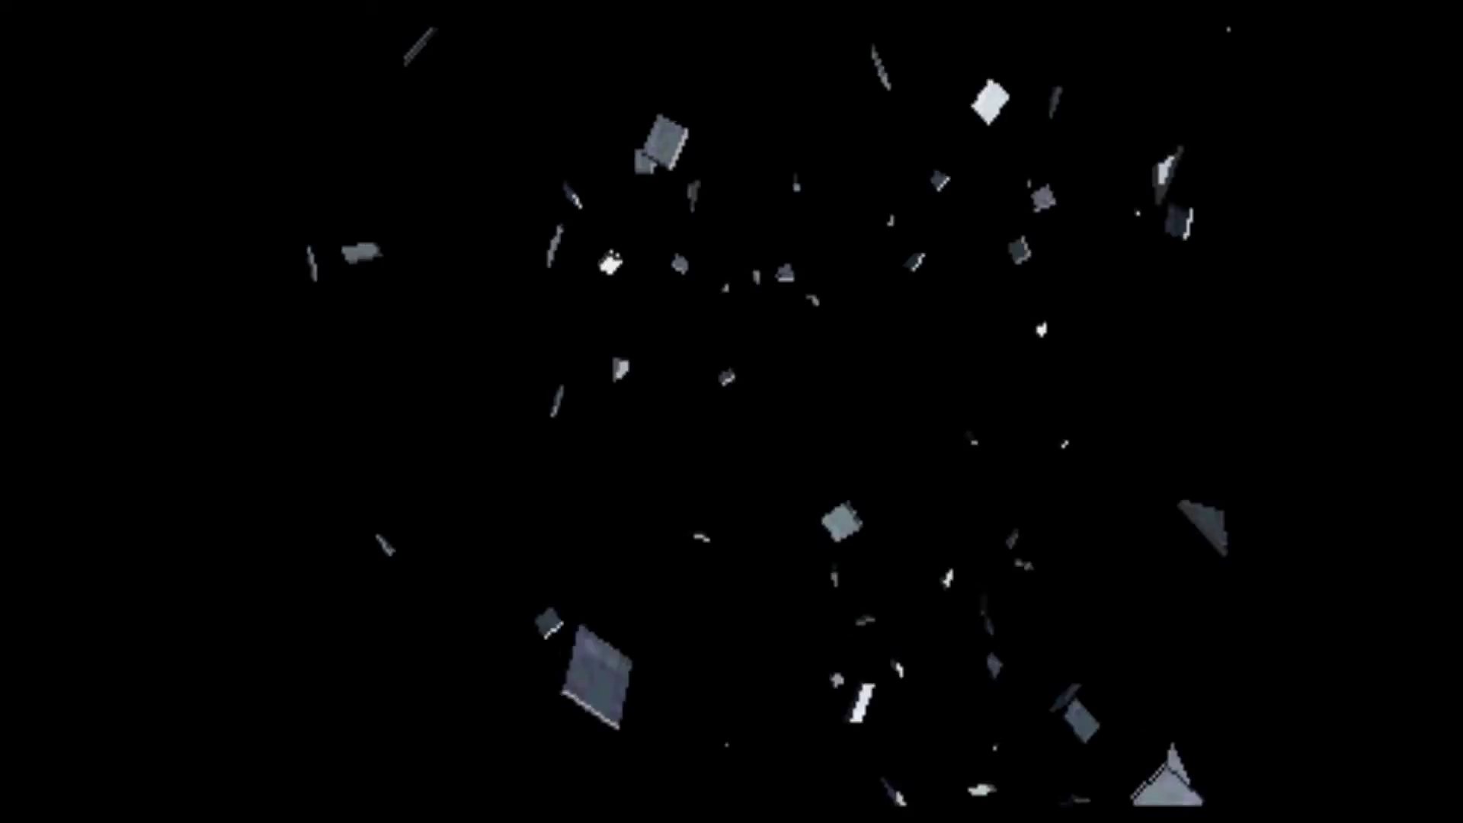
# Load the DragonHeart save state with F4, then open the Quick Menu with F1
pyautogui.press('F4')
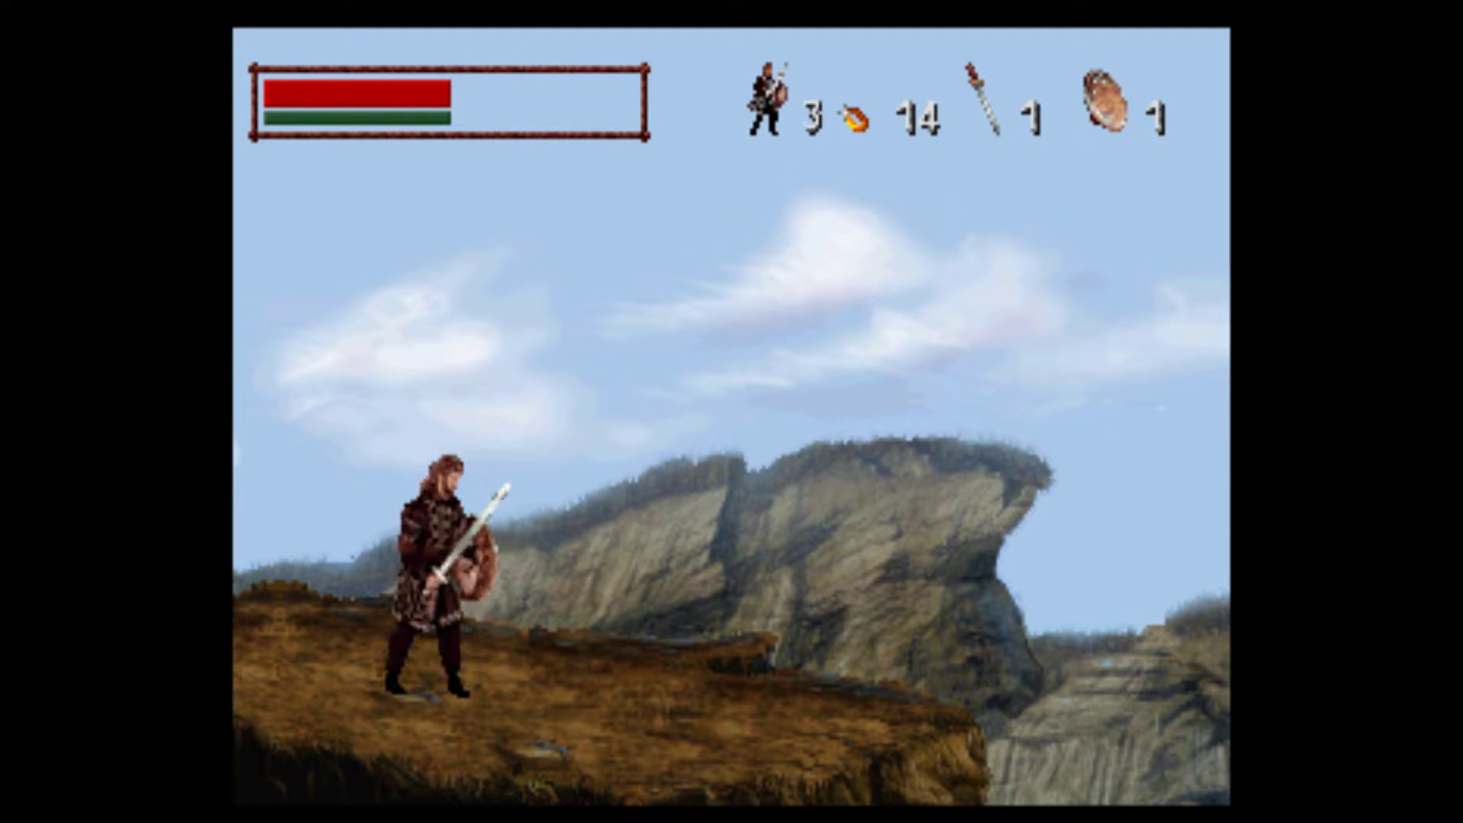
pyautogui.press('F1')
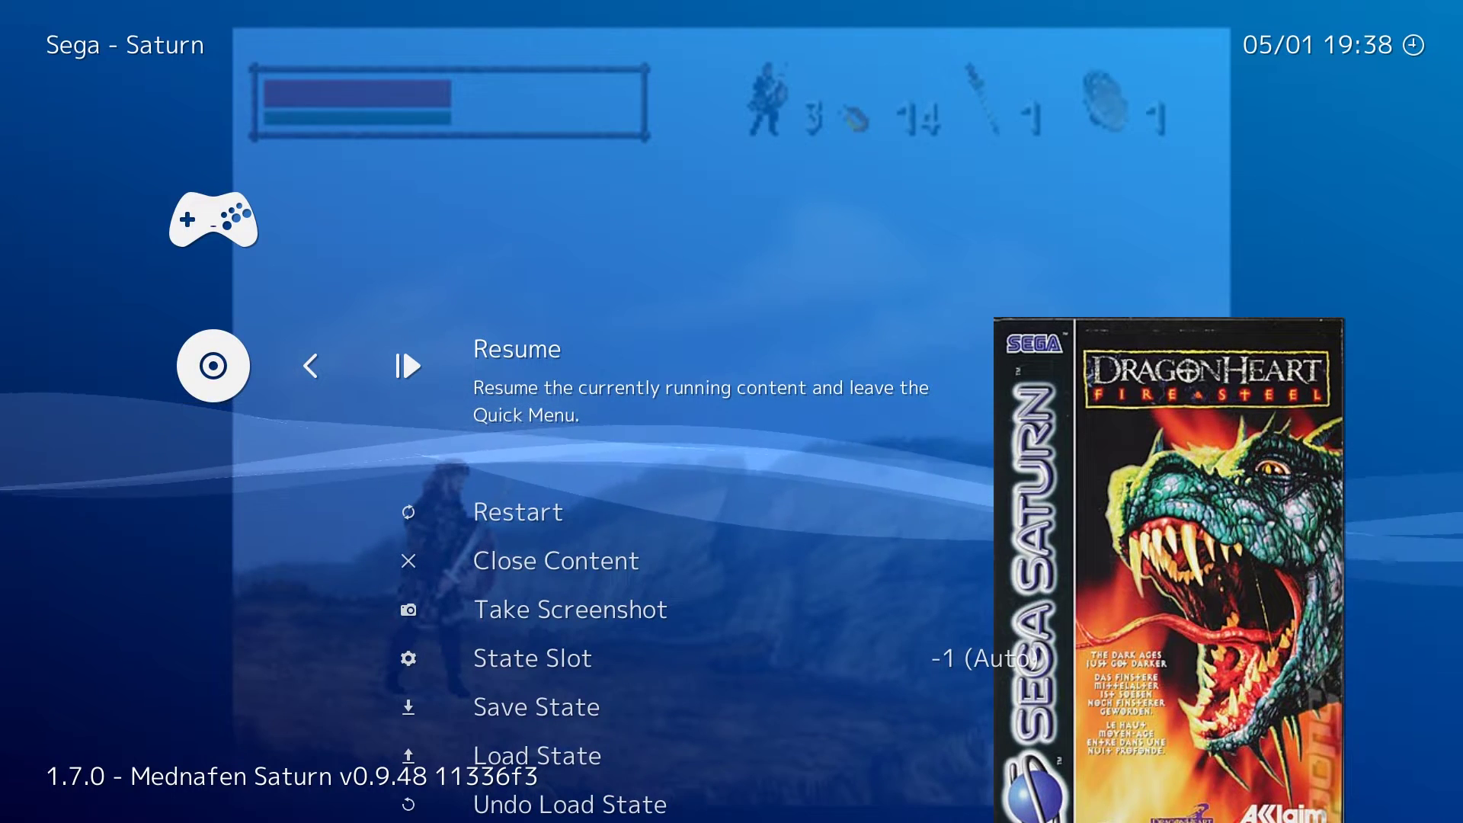
# Open the Shaders menu, four entries down the Quick Menu
pyautogui.press('Down')
pyautogui.press('Down')
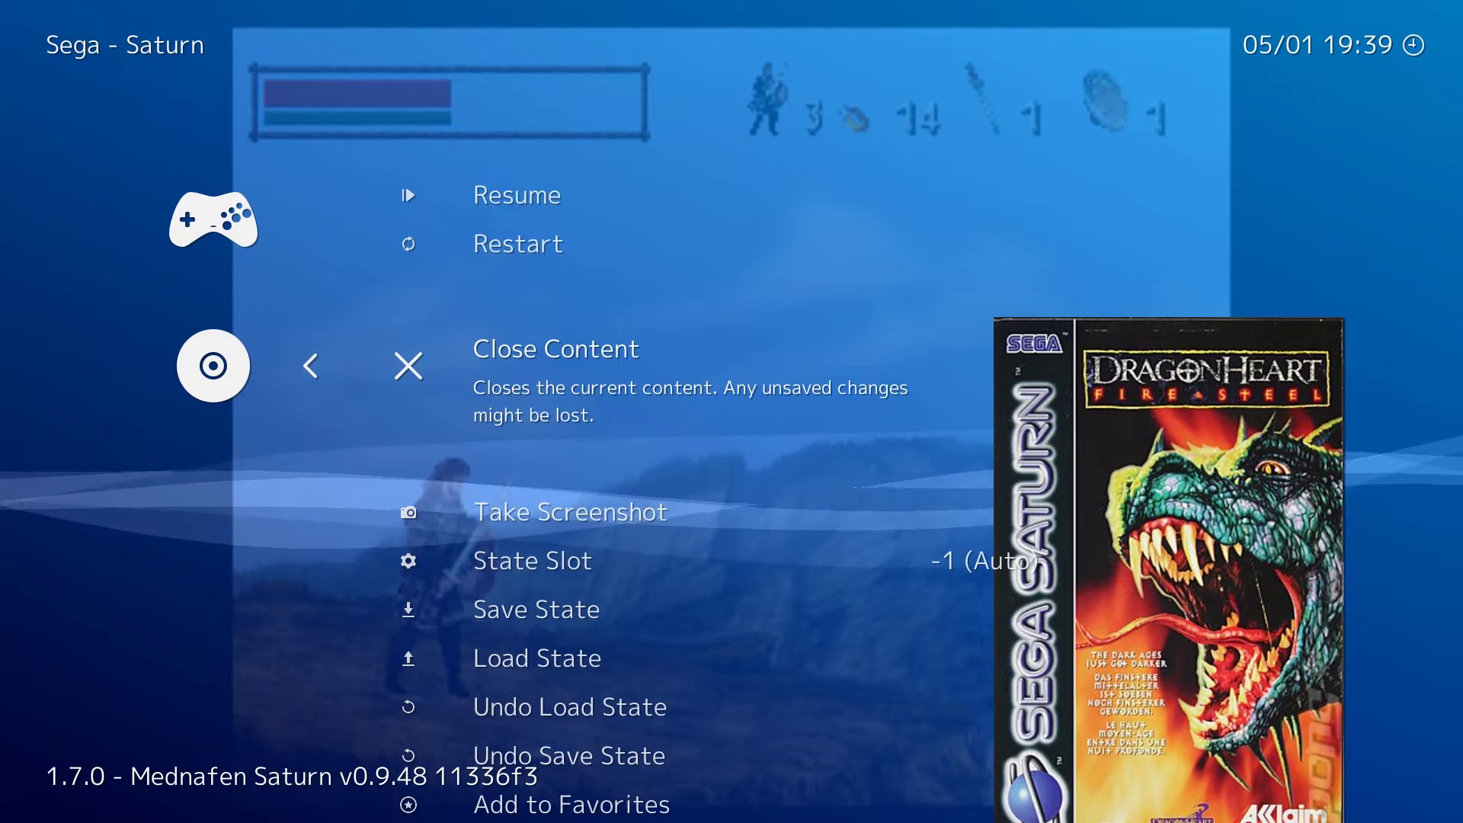
pyautogui.press('Down')
pyautogui.press('Down')
pyautogui.press('Down')
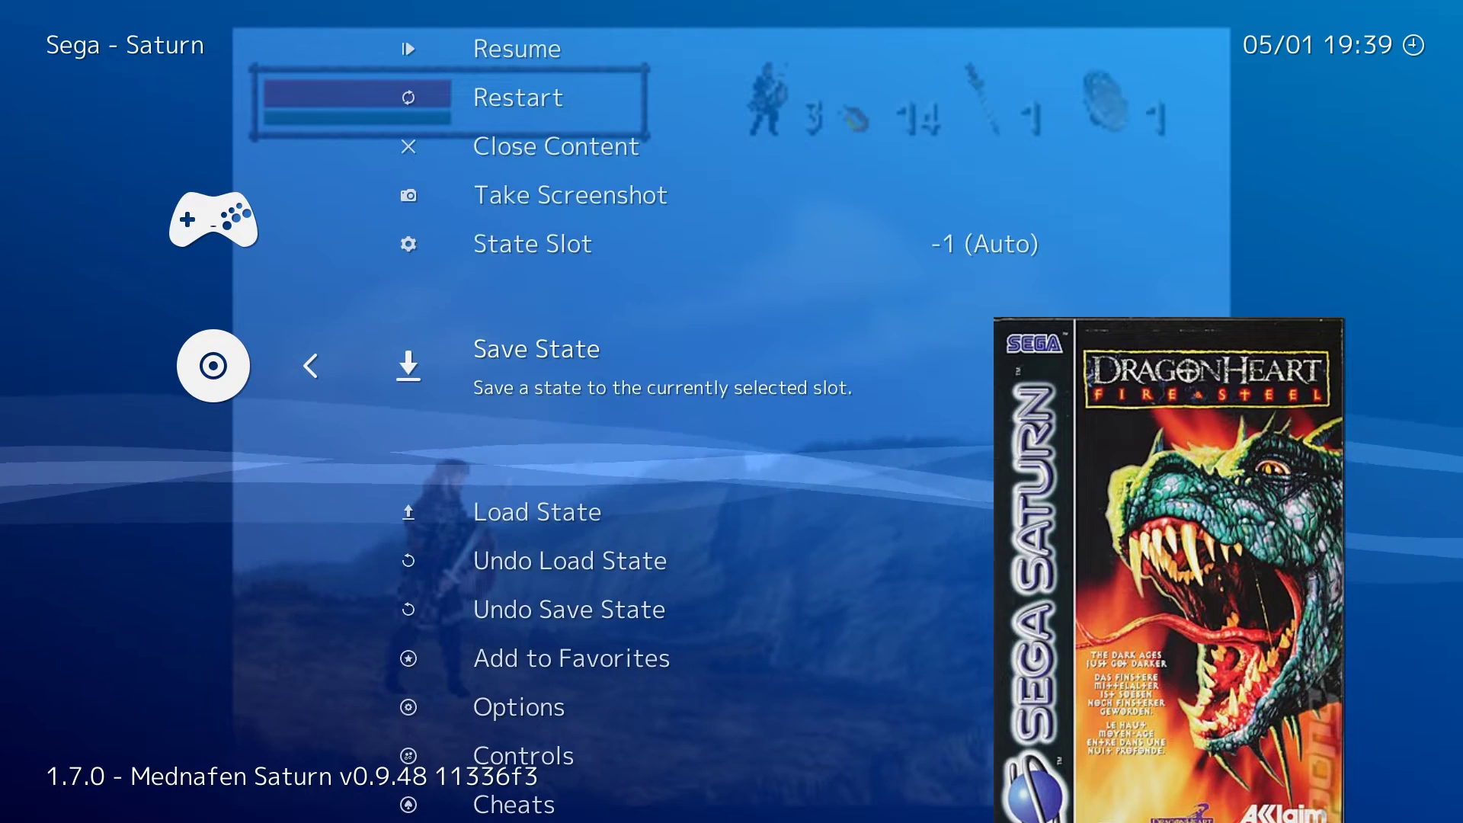
pyautogui.press('Down')
pyautogui.press('Down')
pyautogui.press('Down')
pyautogui.press('Down')
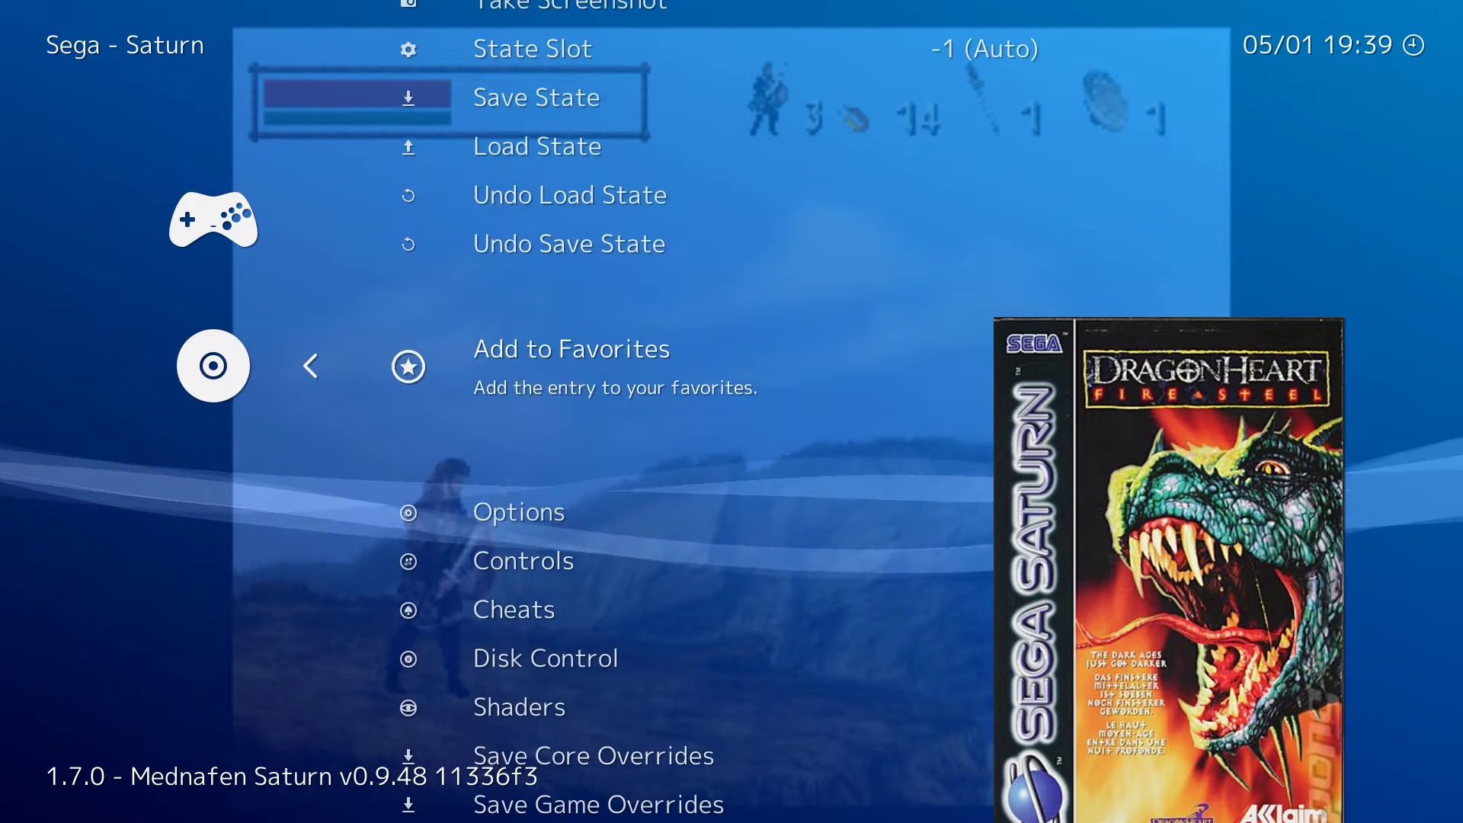
pyautogui.press('Down')
pyautogui.press('Down')
pyautogui.press('Down')
pyautogui.press('Down')
pyautogui.press('Down')
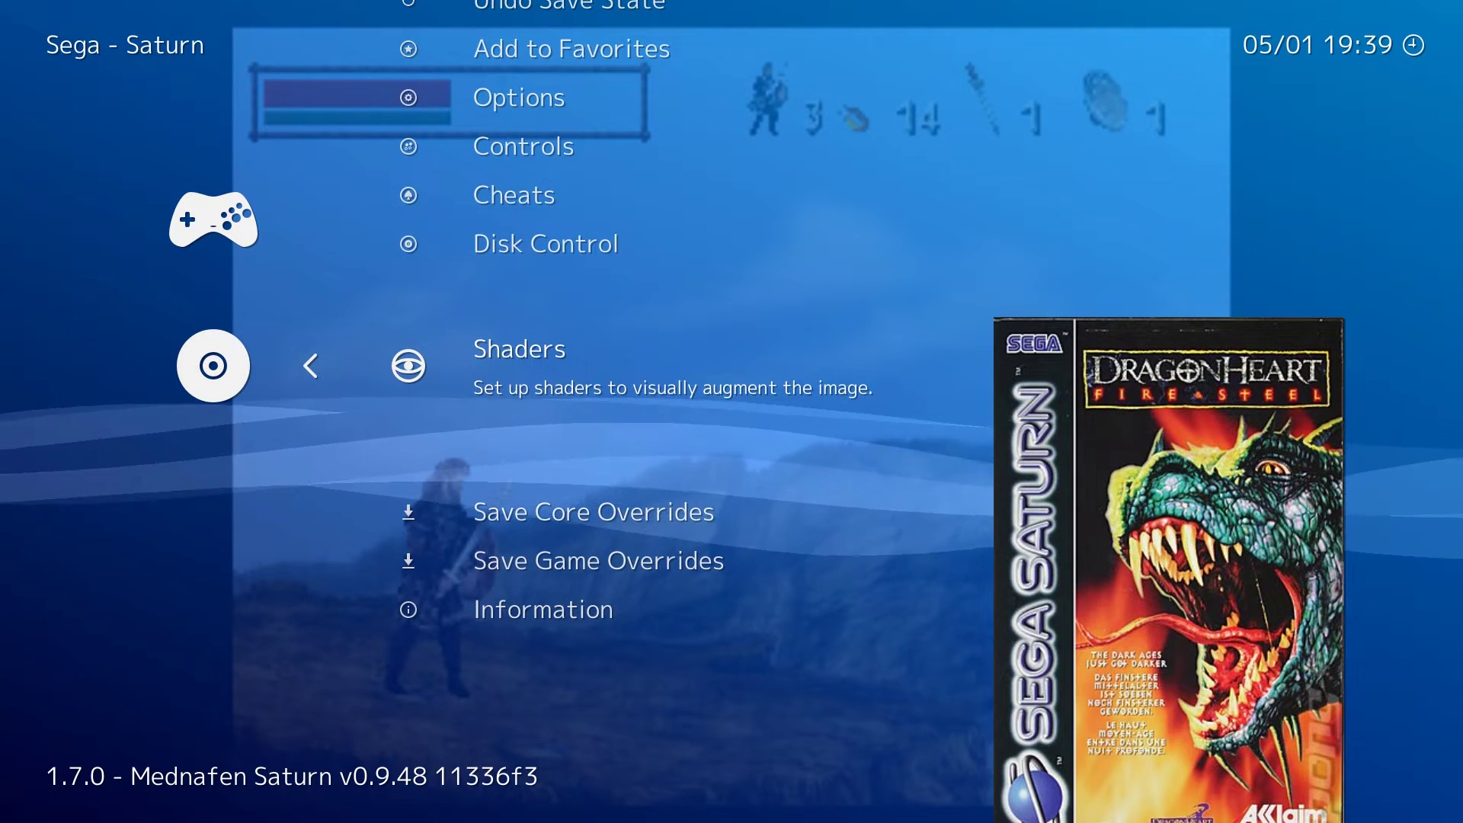
pyautogui.press('Return')
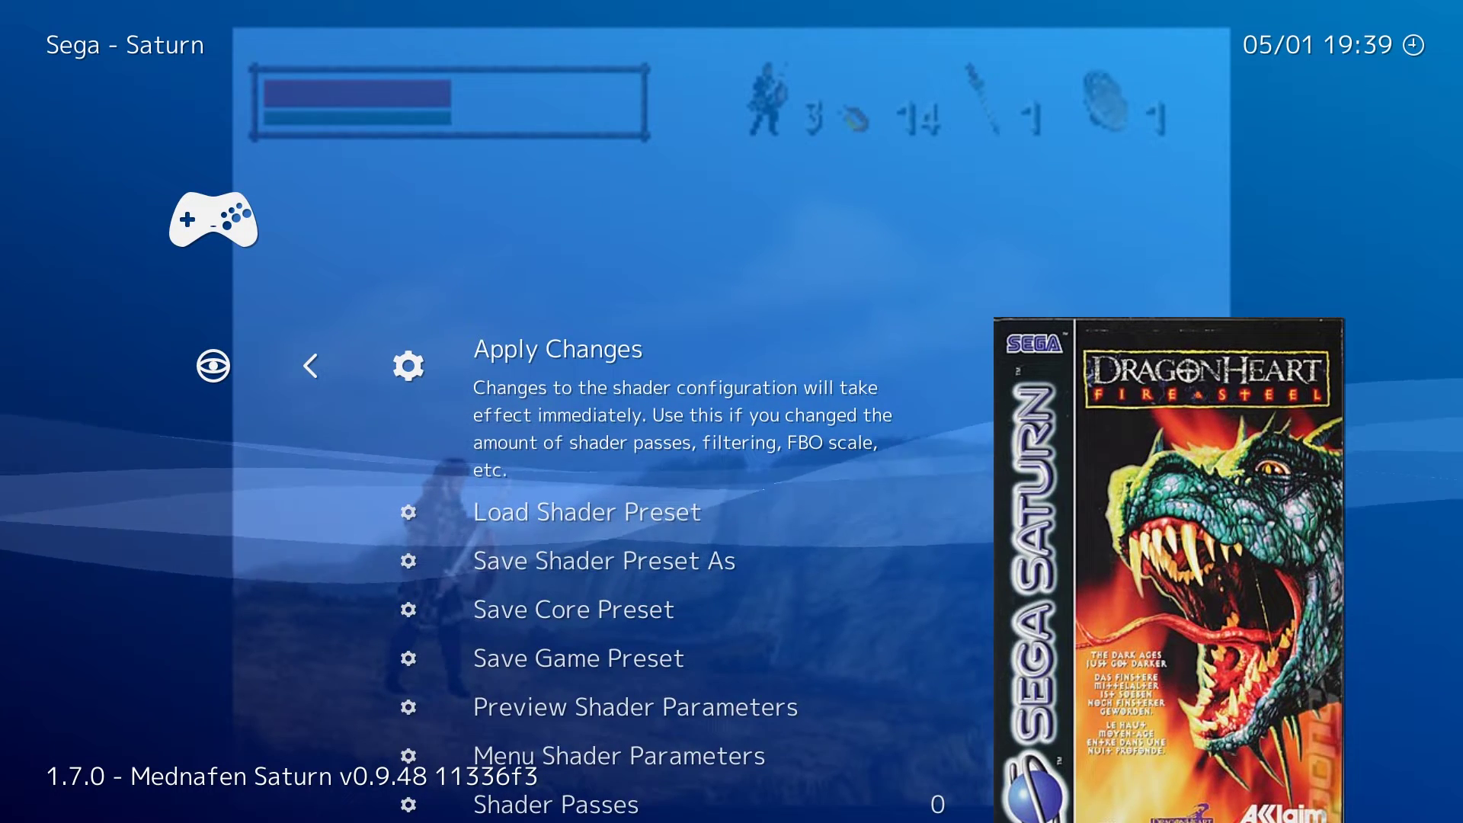
# Load the shaders_cg > crt > crt-easymode-halation.cgp shader preset
pyautogui.press('Down')
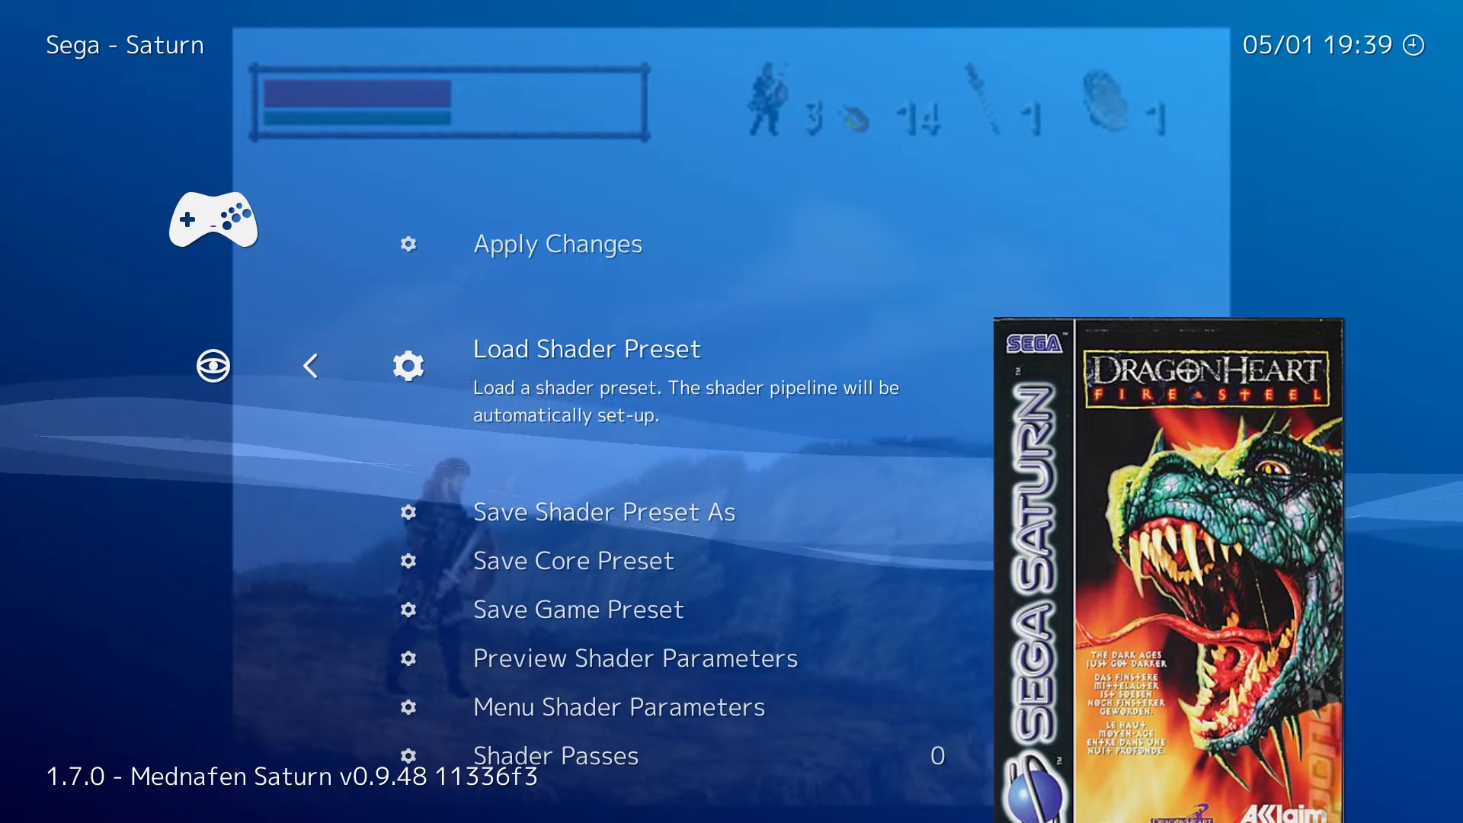
pyautogui.press('Return')
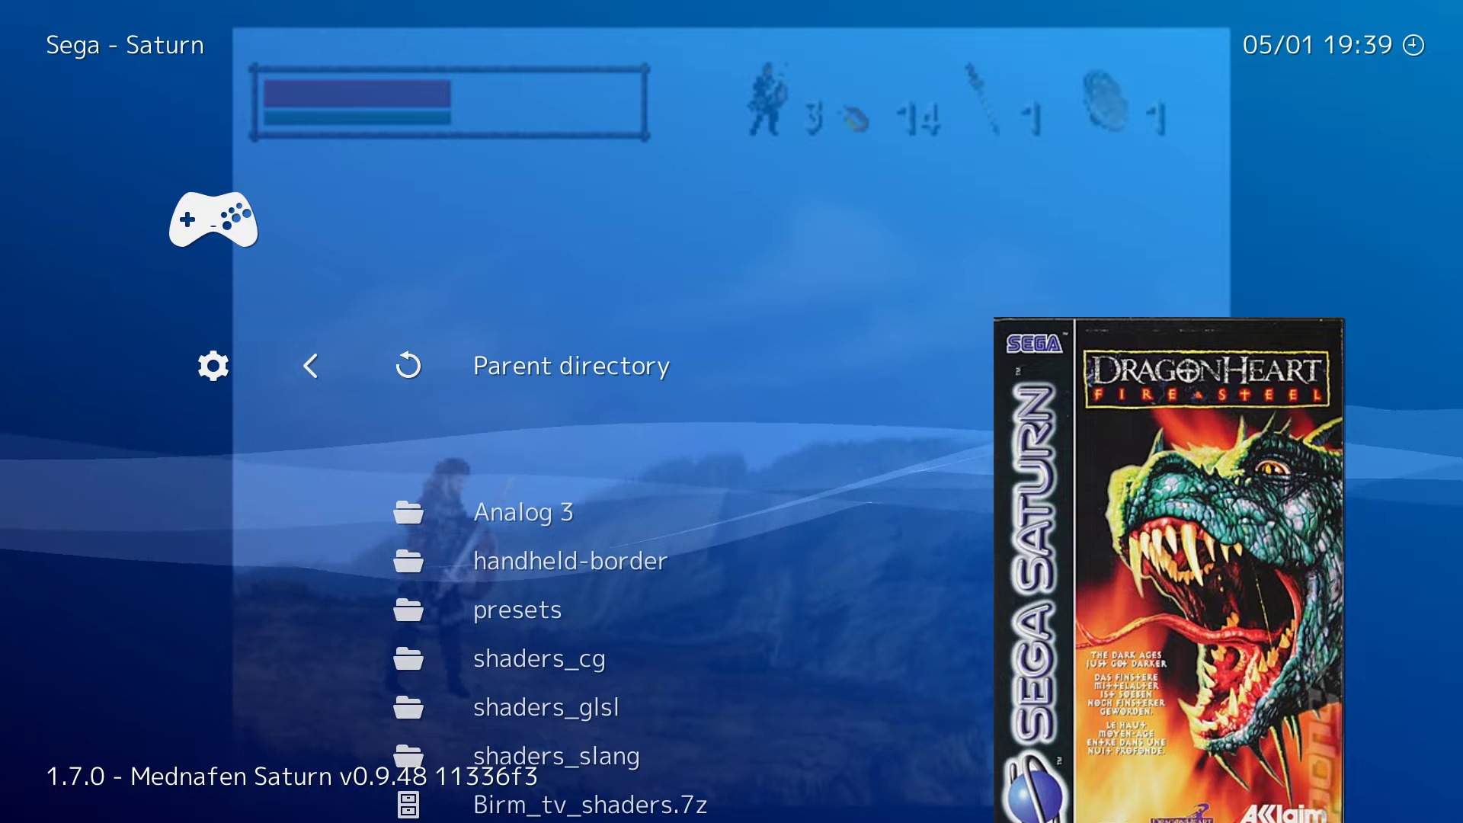
pyautogui.press('Down')
pyautogui.press('Down')
pyautogui.press('Down')
pyautogui.press('Down')
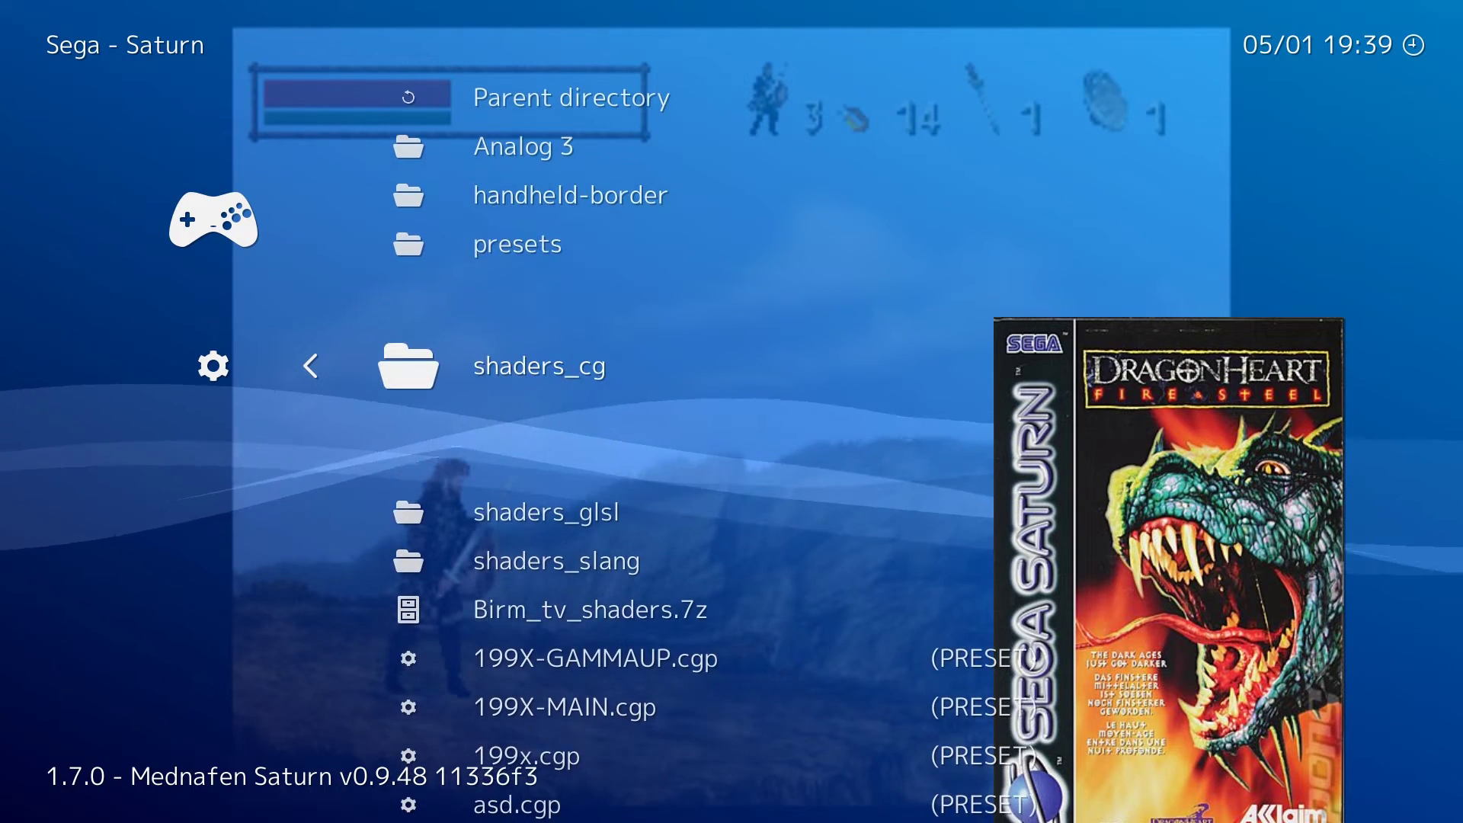
pyautogui.press('Return')
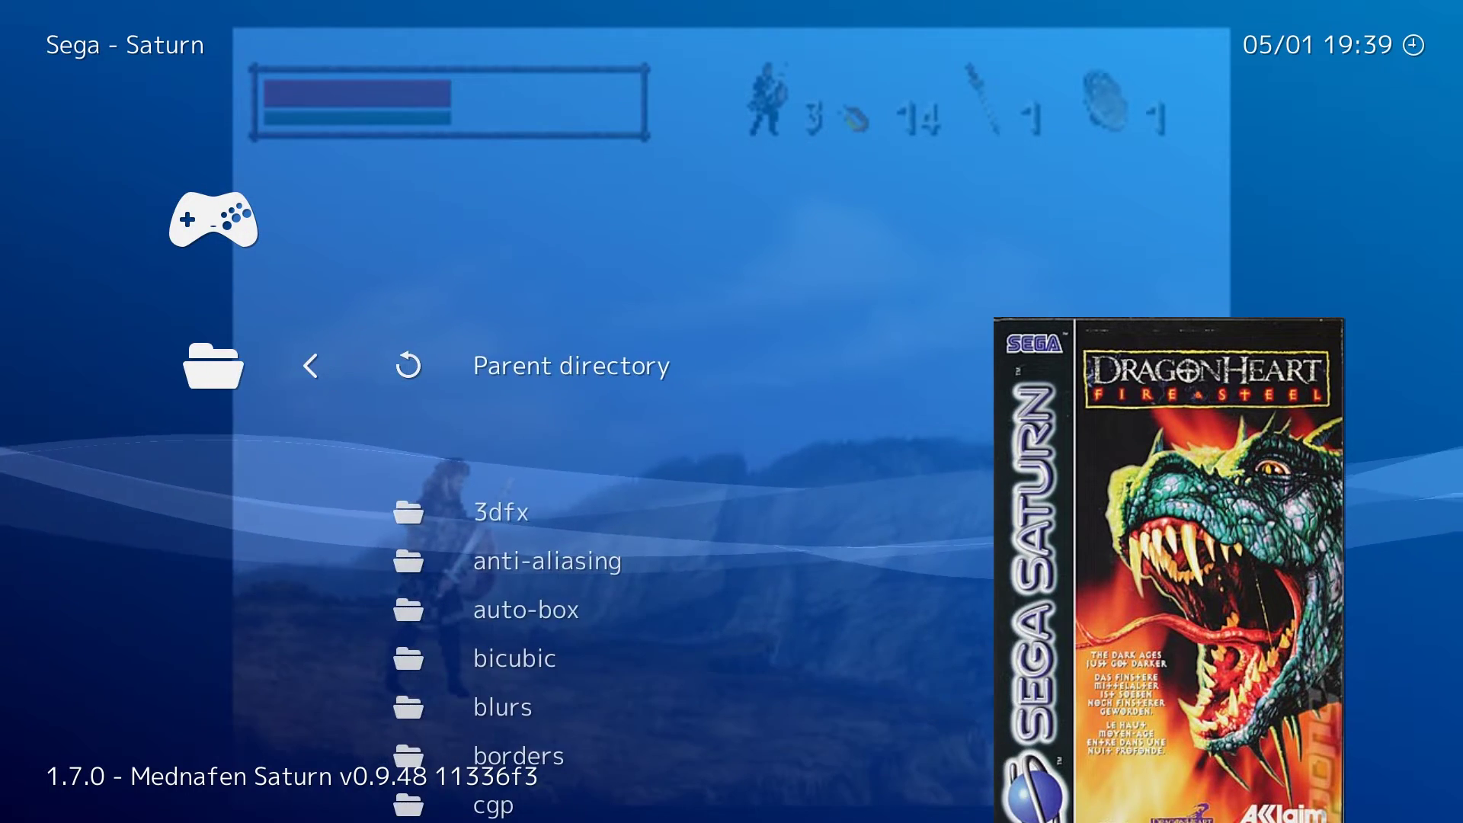
pyautogui.press('Down')
pyautogui.press('Down')
pyautogui.press('Down')
pyautogui.press('Down')
pyautogui.press('Down')
pyautogui.press('Down')
pyautogui.press('Down')
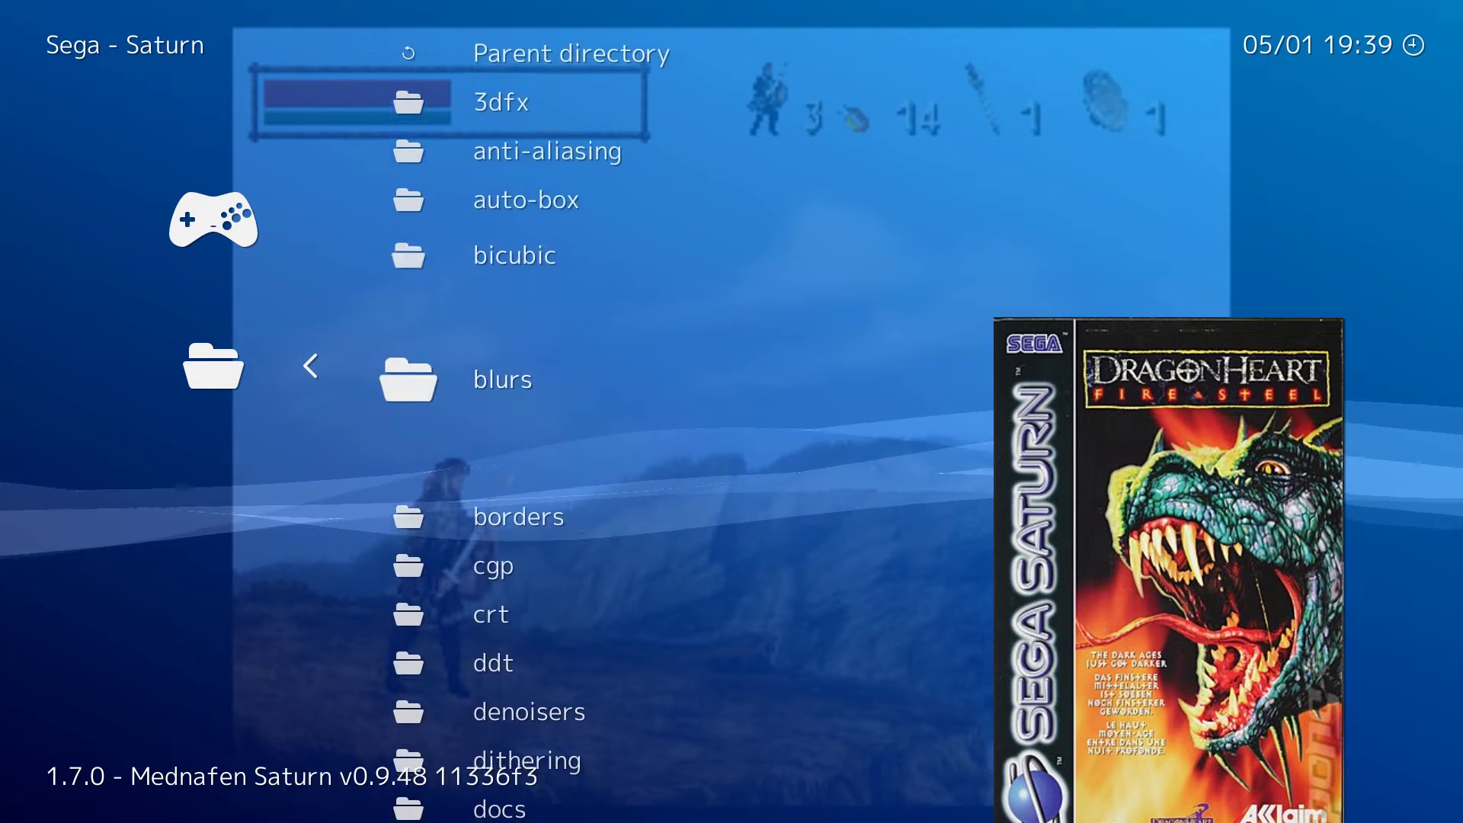
pyautogui.press('Down')
pyautogui.press('Return')
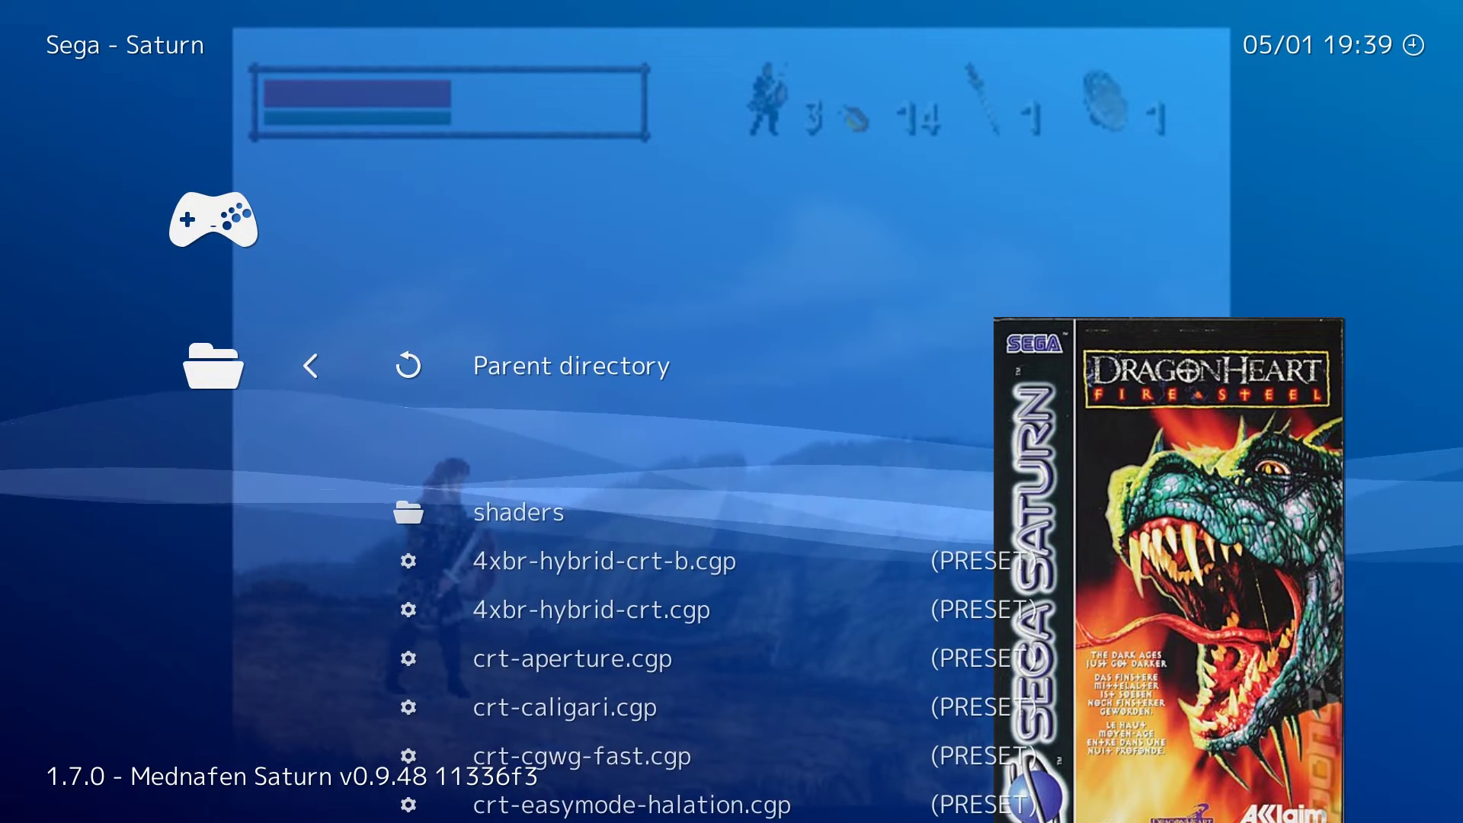
pyautogui.press('Down')
pyautogui.press('Down')
pyautogui.press('Down')
pyautogui.press('Down')
pyautogui.press('Down')
pyautogui.press('Down')
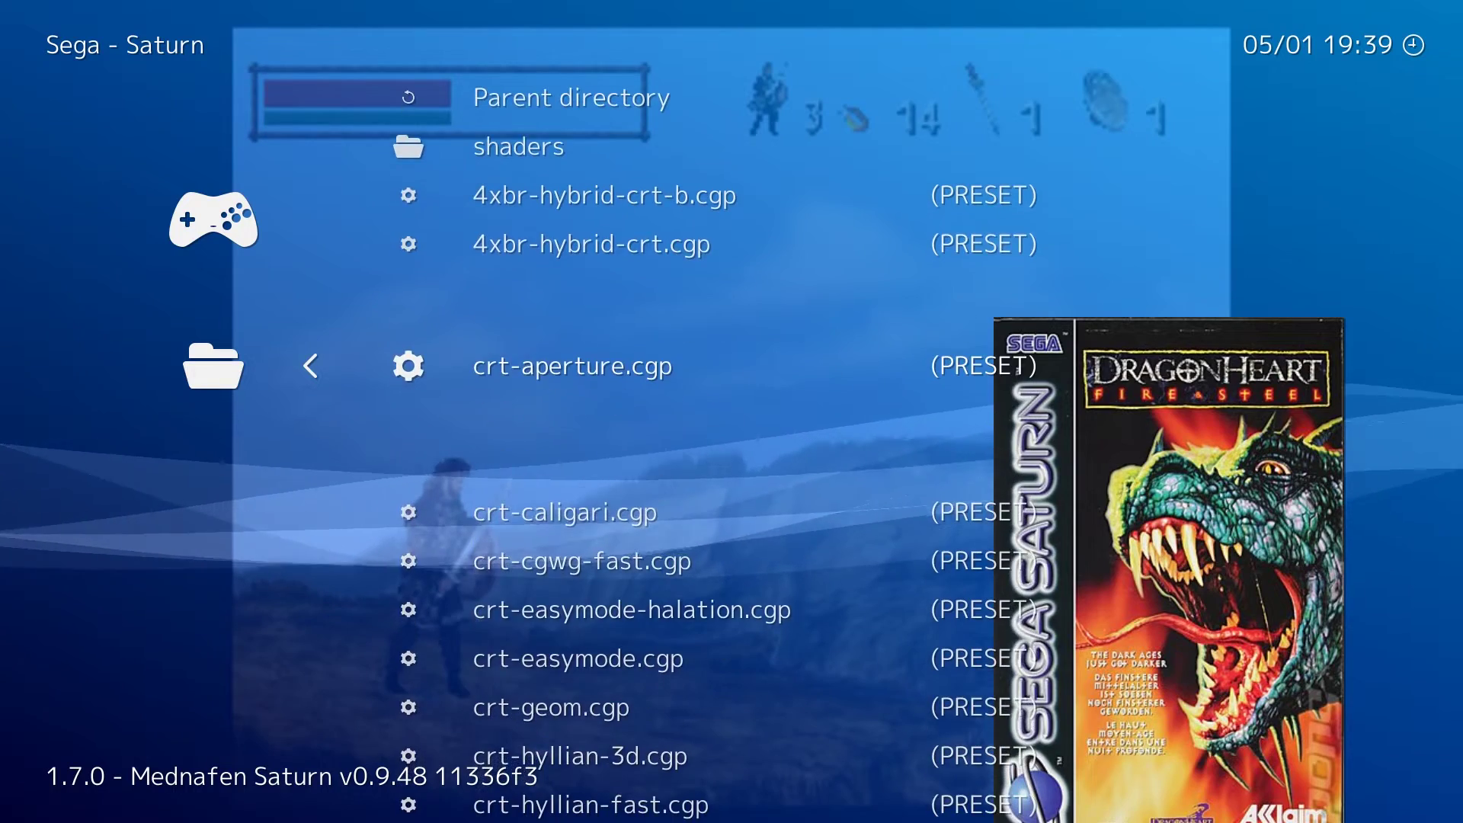
pyautogui.press('Down')
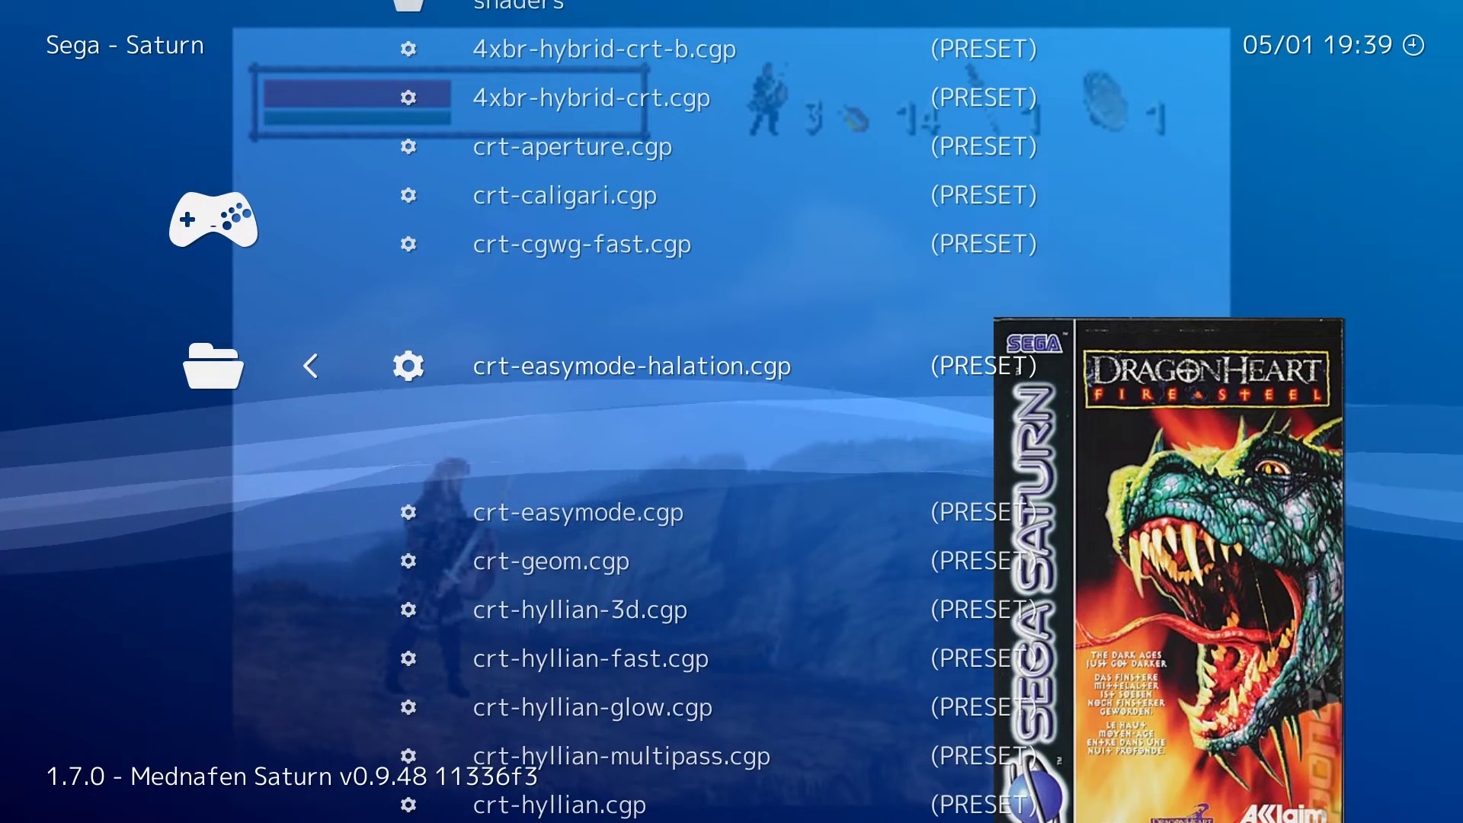
pyautogui.press('Return')
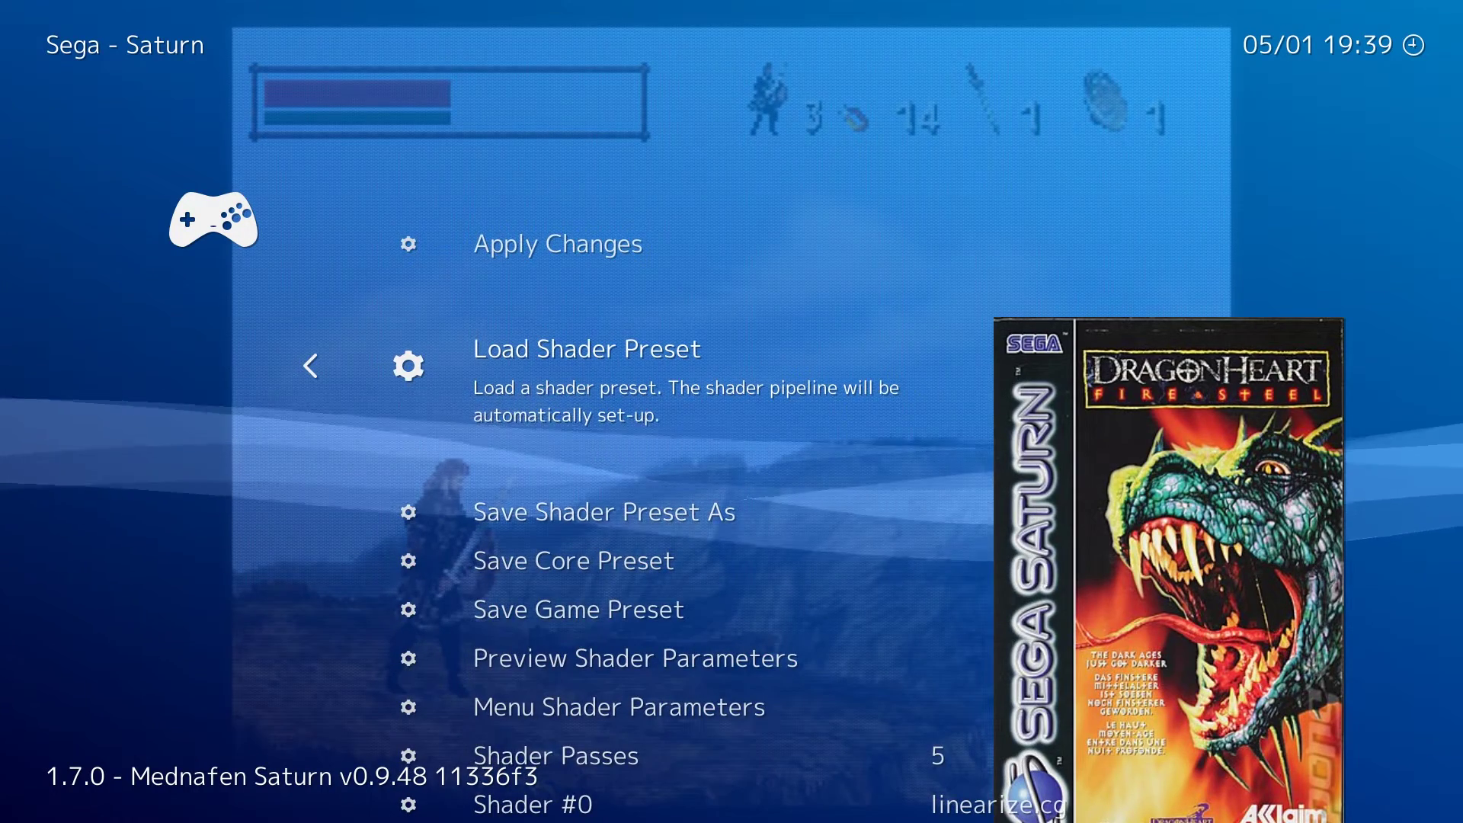
# View the game with the halation shader, then reopen the Shaders menu
pyautogui.press('F1')
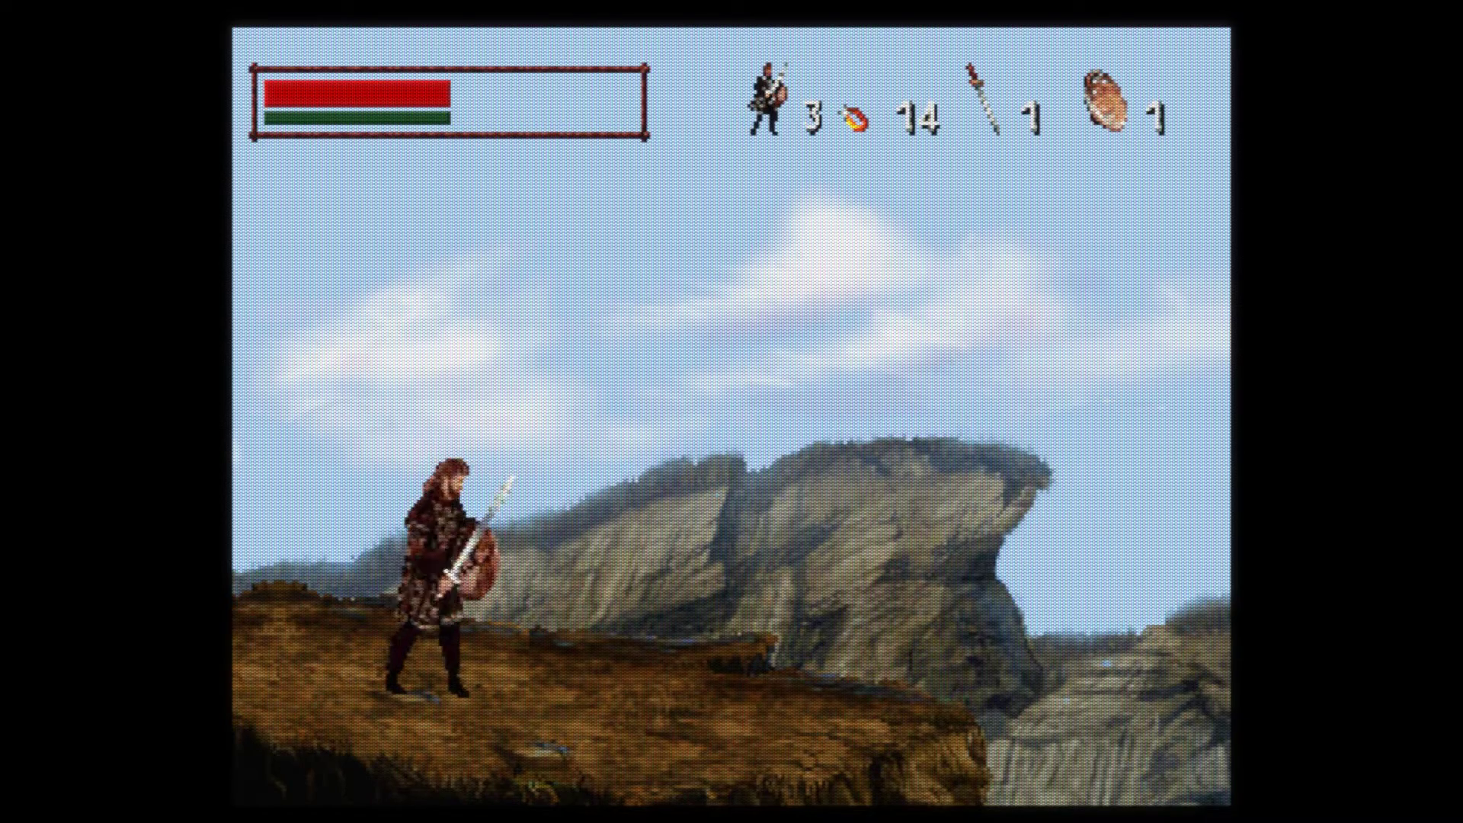
pyautogui.press('F1')
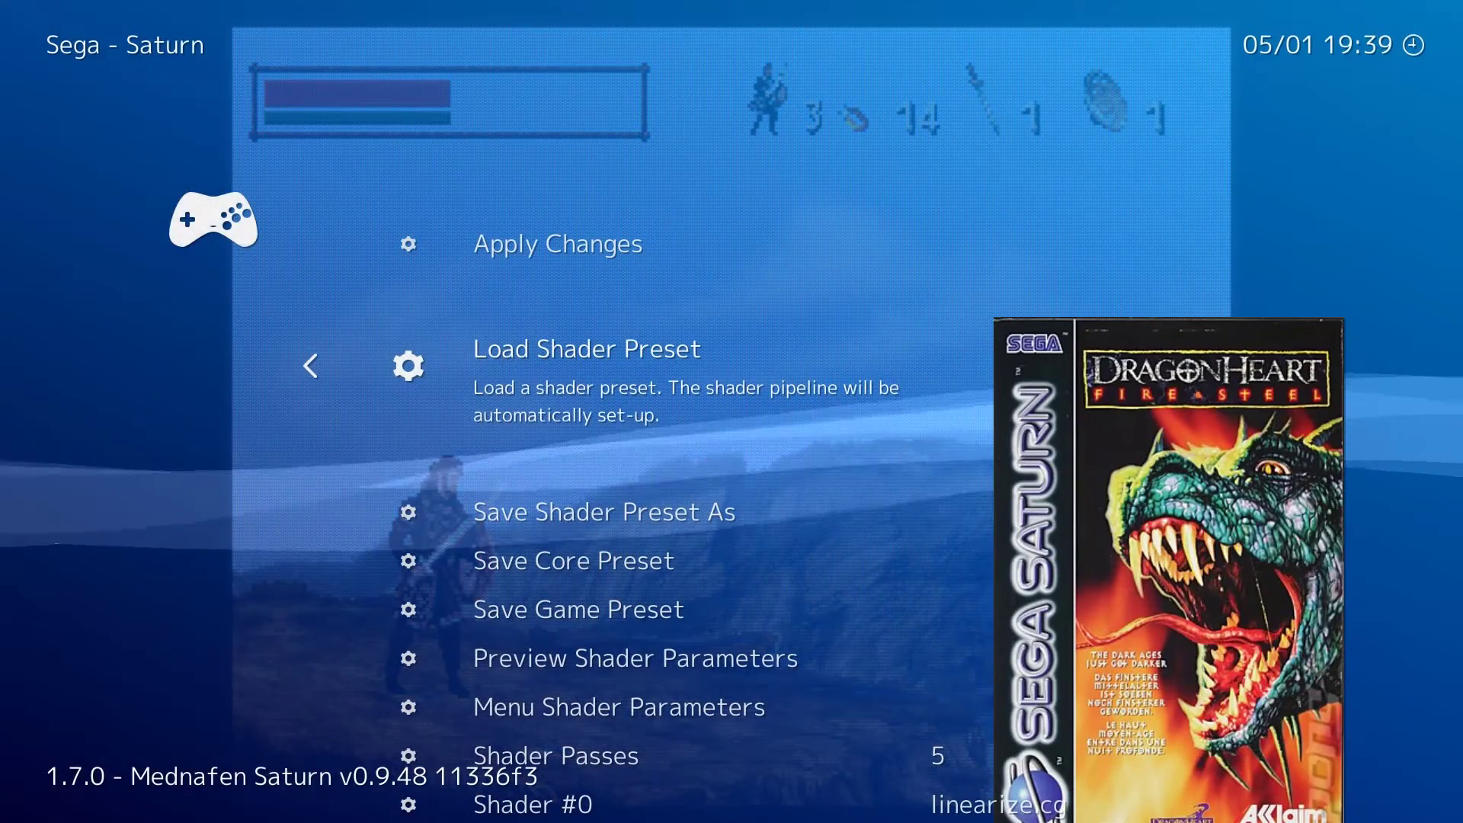
# Load the 199x.cgp shader preset from the preset list
pyautogui.press('Return')
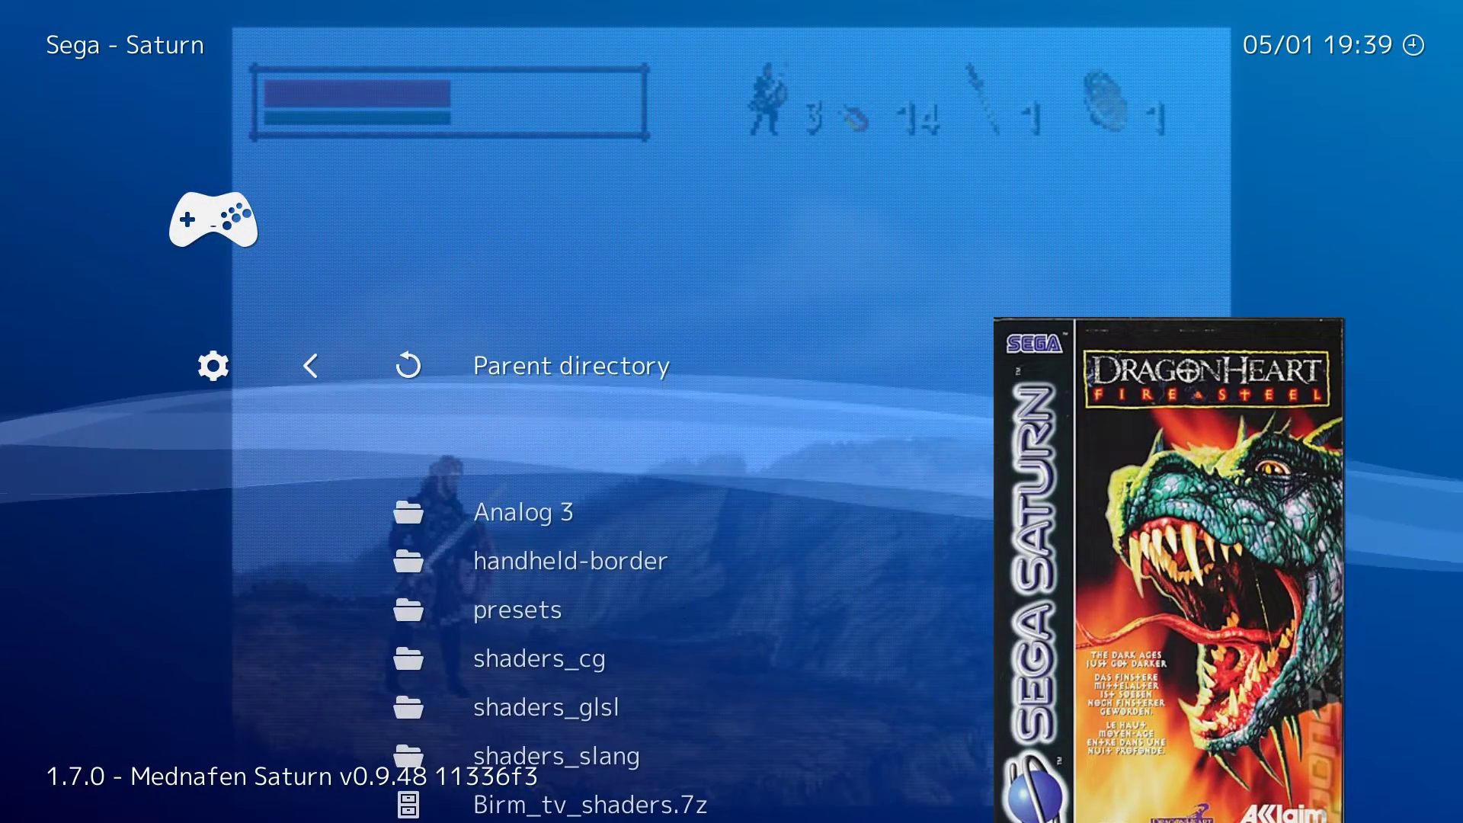
pyautogui.press('Down')
pyautogui.press('Down')
pyautogui.press('Down')
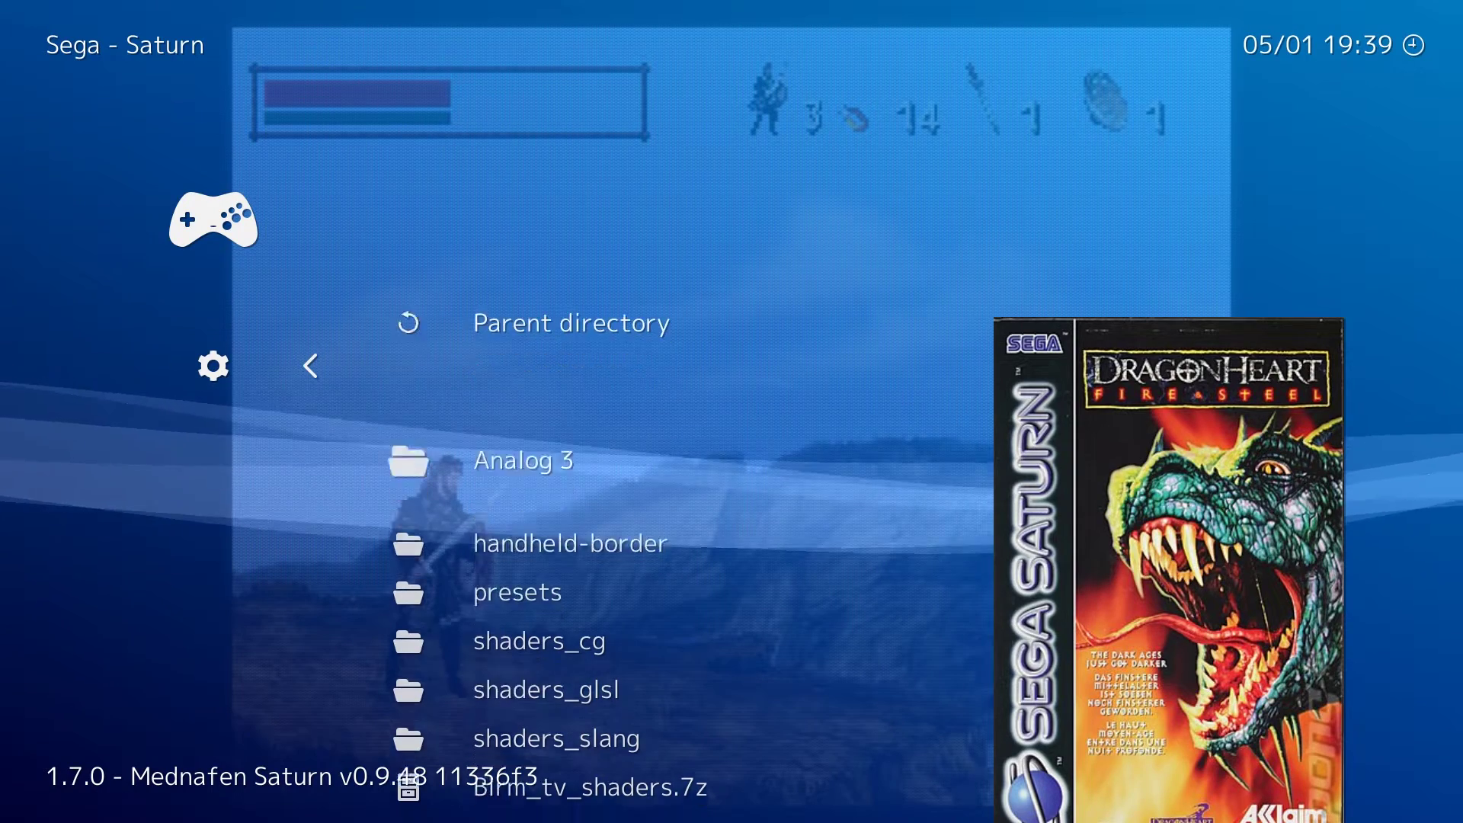
pyautogui.press('Down')
pyautogui.press('Down')
pyautogui.press('Down')
pyautogui.press('Down')
pyautogui.press('Down')
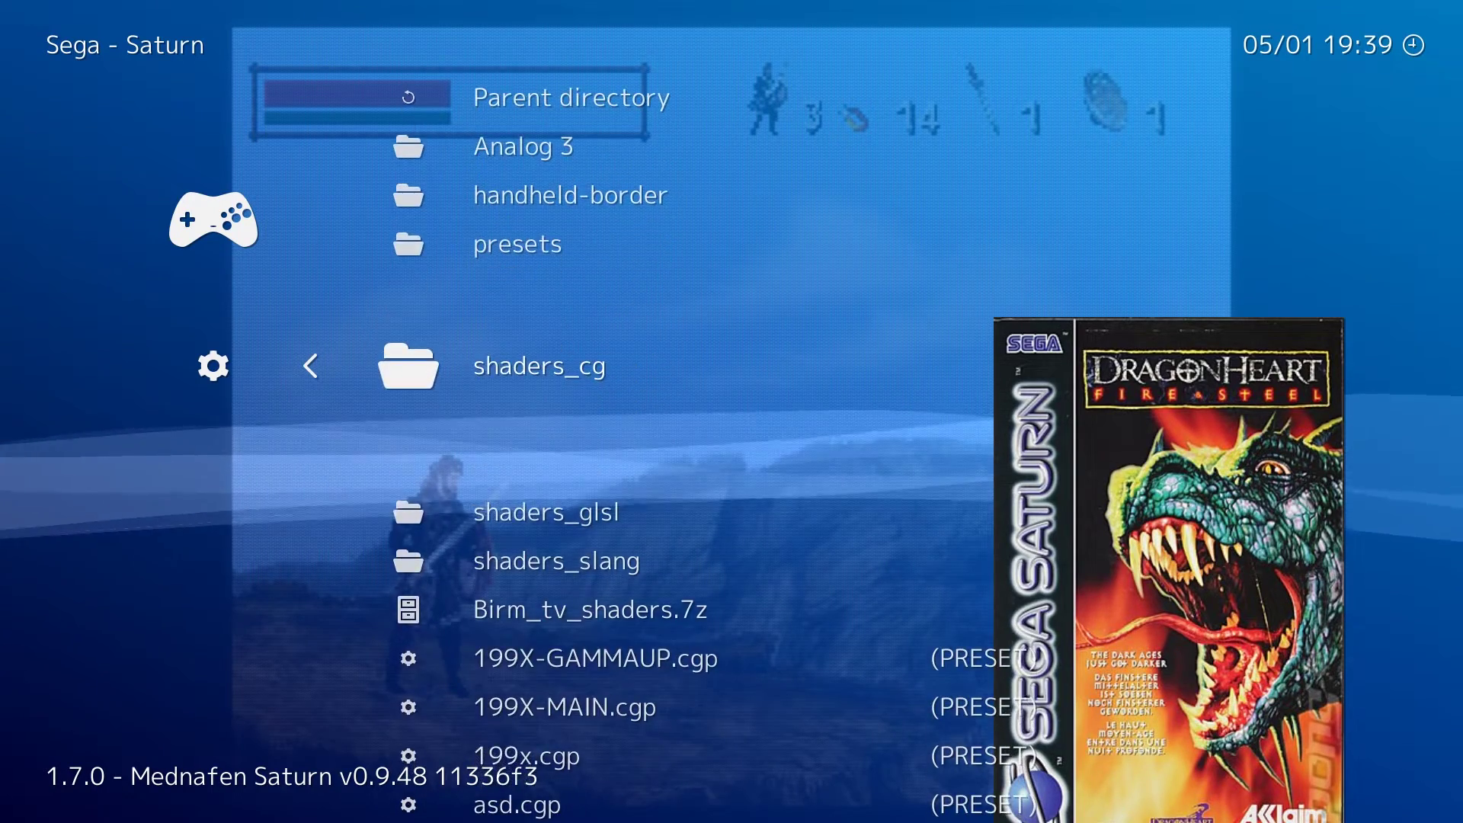
pyautogui.press('Down')
pyautogui.press('Down')
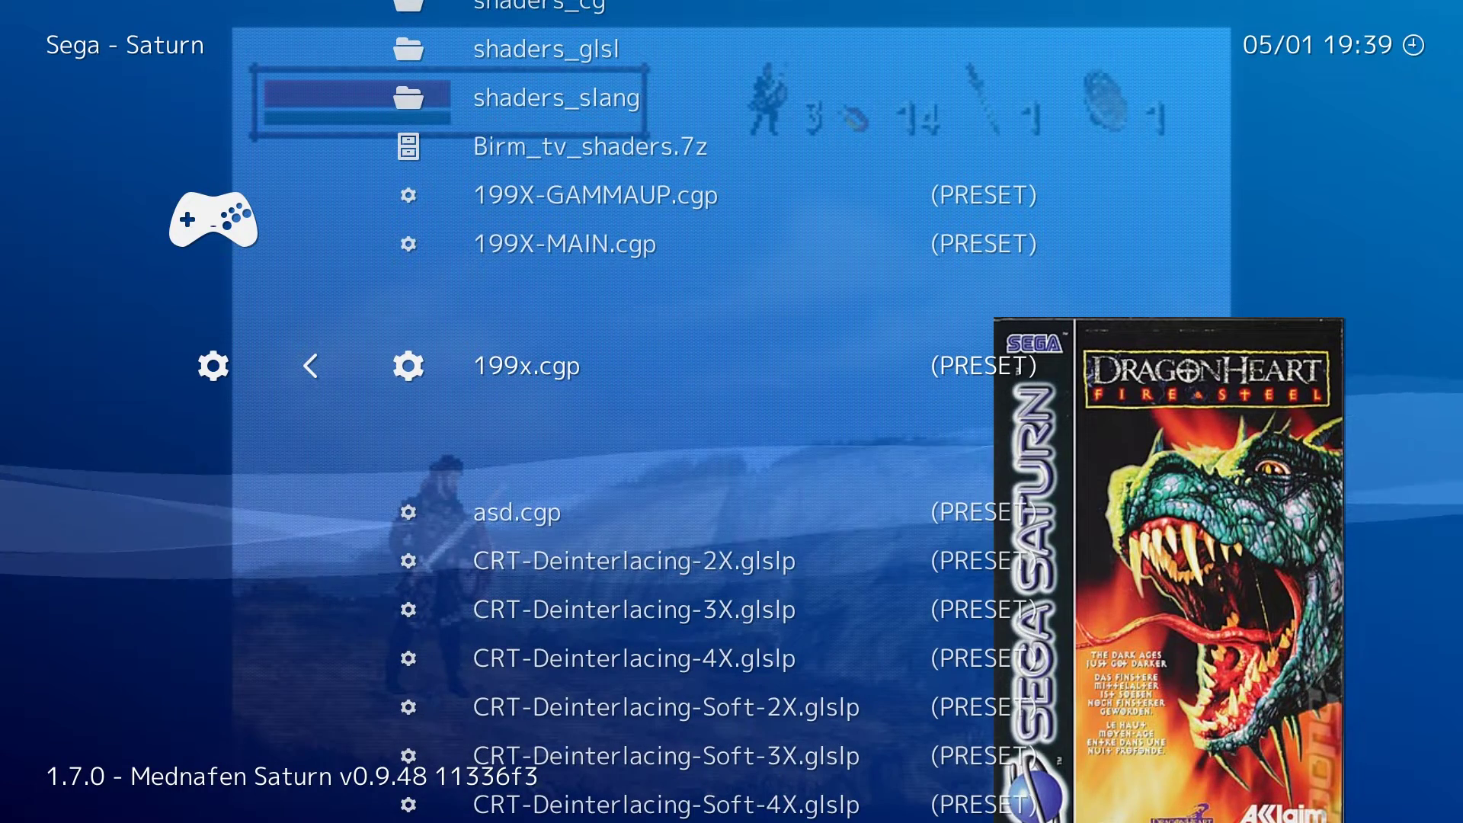
pyautogui.press('Return')
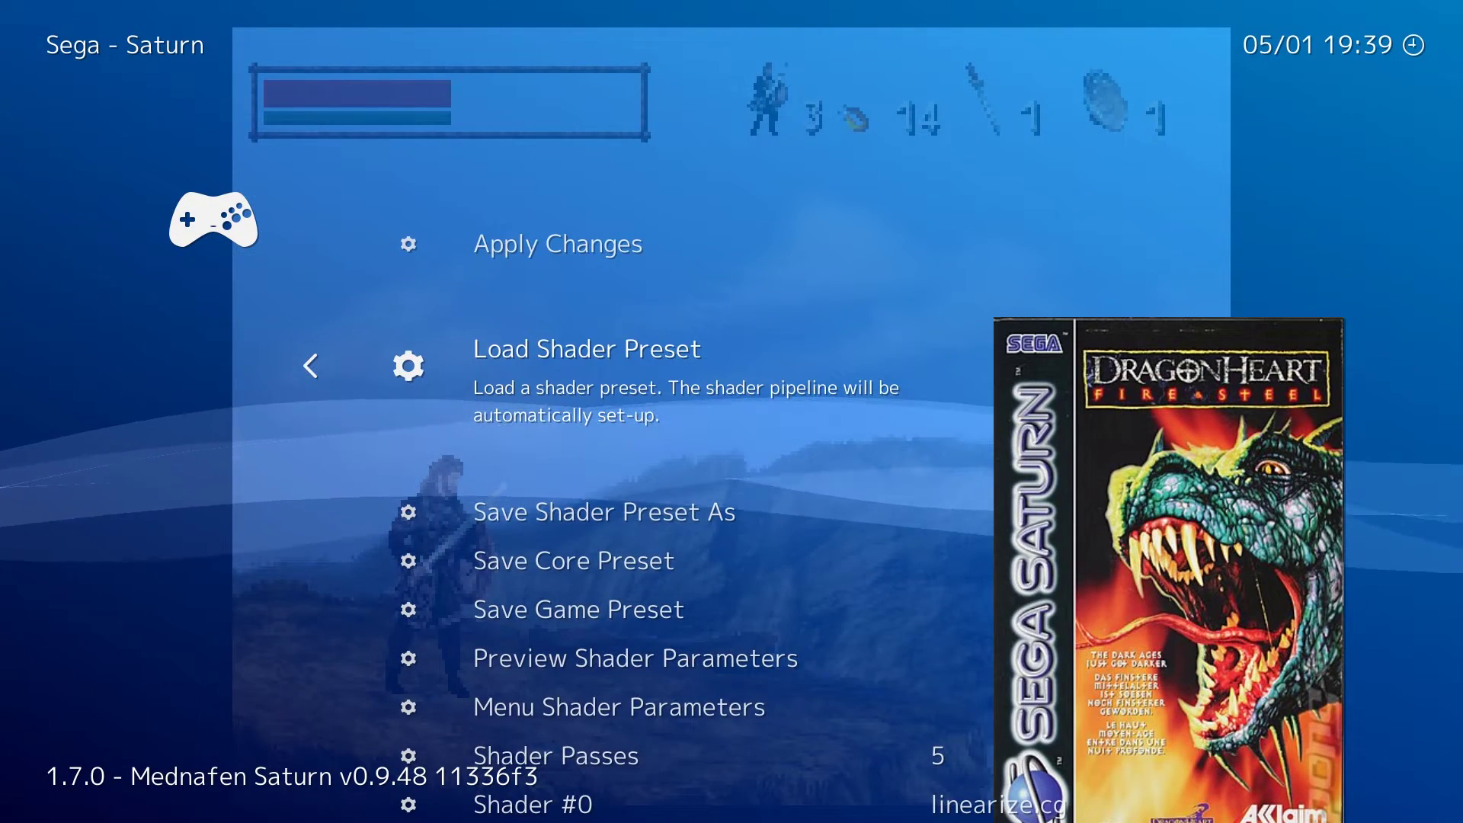
# Replace it with the 199X-MAIN.cgp preset, giving 16 shader passes
pyautogui.press('Return')
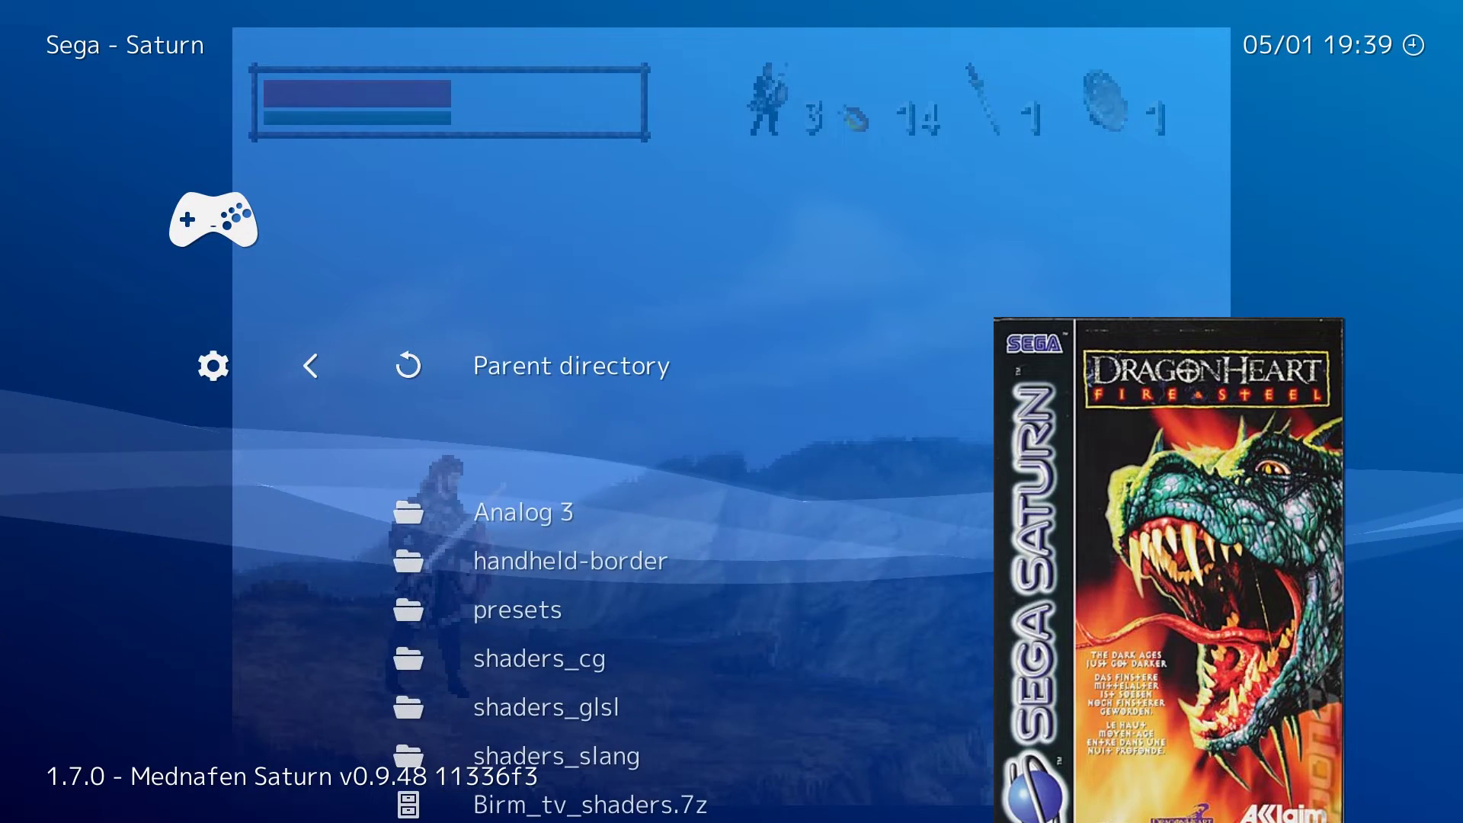
pyautogui.press('Down')
pyautogui.press('Down')
pyautogui.press('Down')
pyautogui.press('Down')
pyautogui.press('Down')
pyautogui.press('Down')
pyautogui.press('Down')
pyautogui.press('Down')
pyautogui.press('Down')
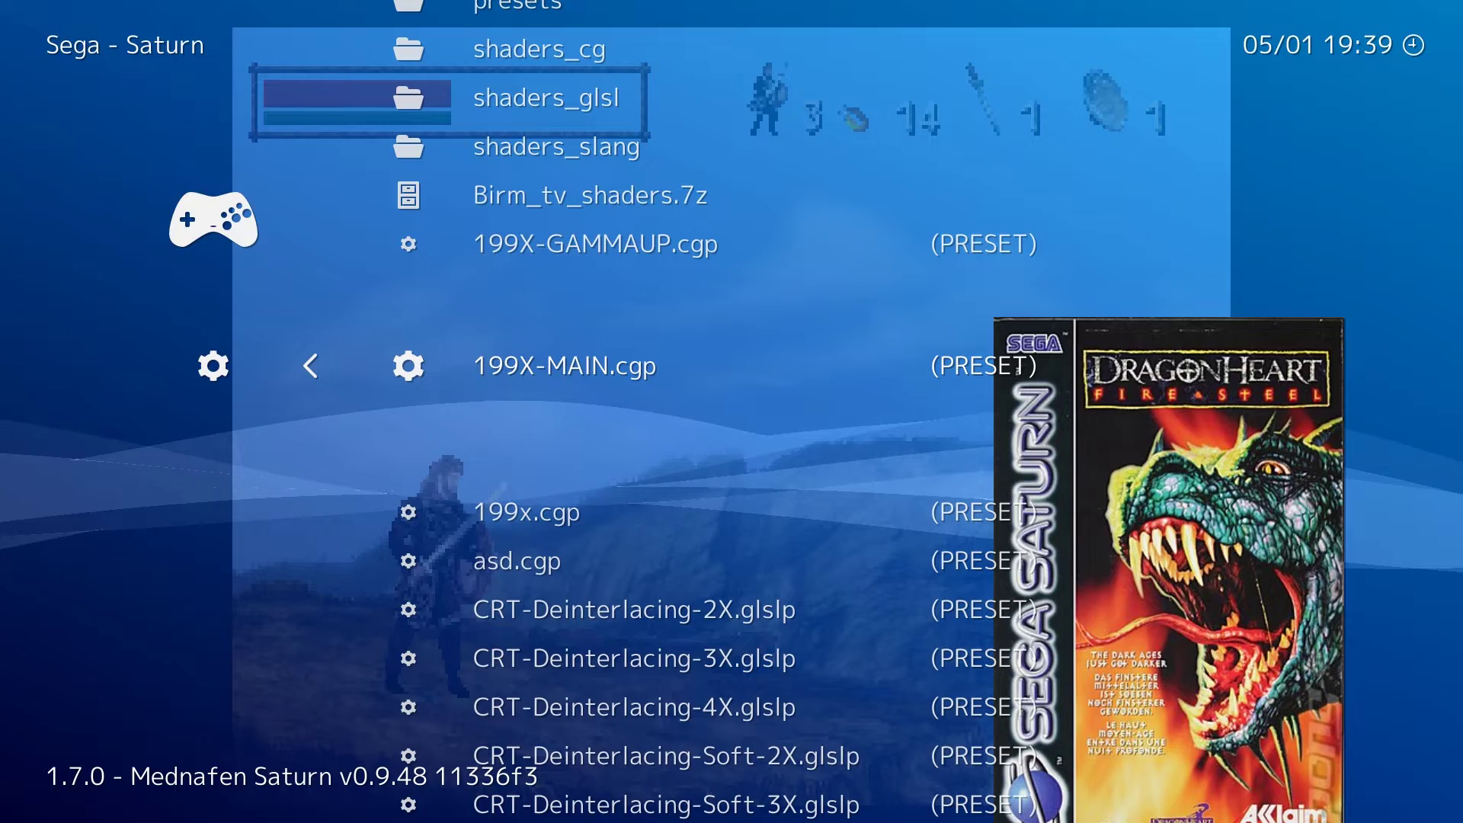
pyautogui.press('Return')
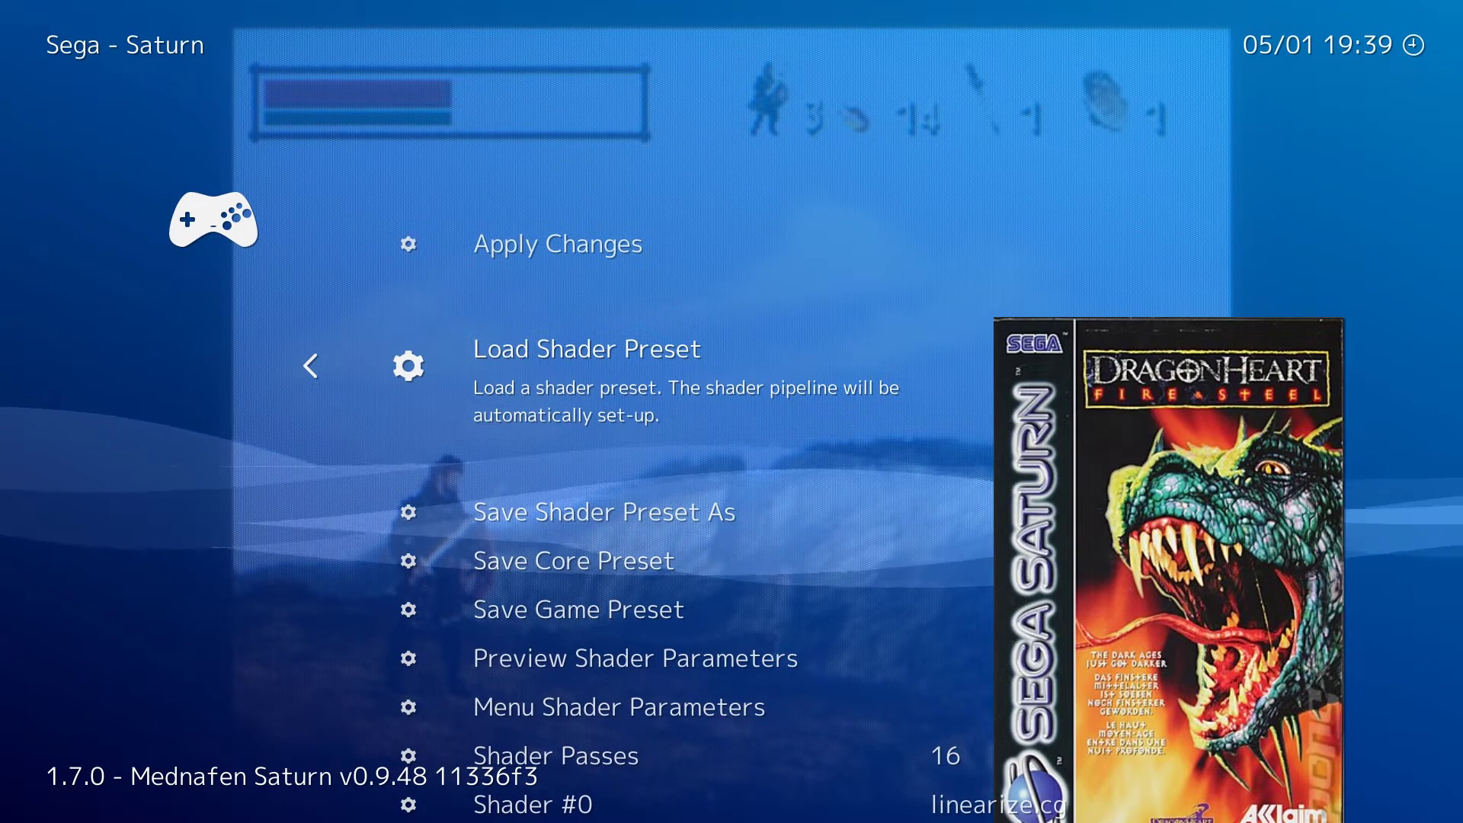
# Resume the game and walk the warrior along and off the cliff, pausing once
pyautogui.press('F1')
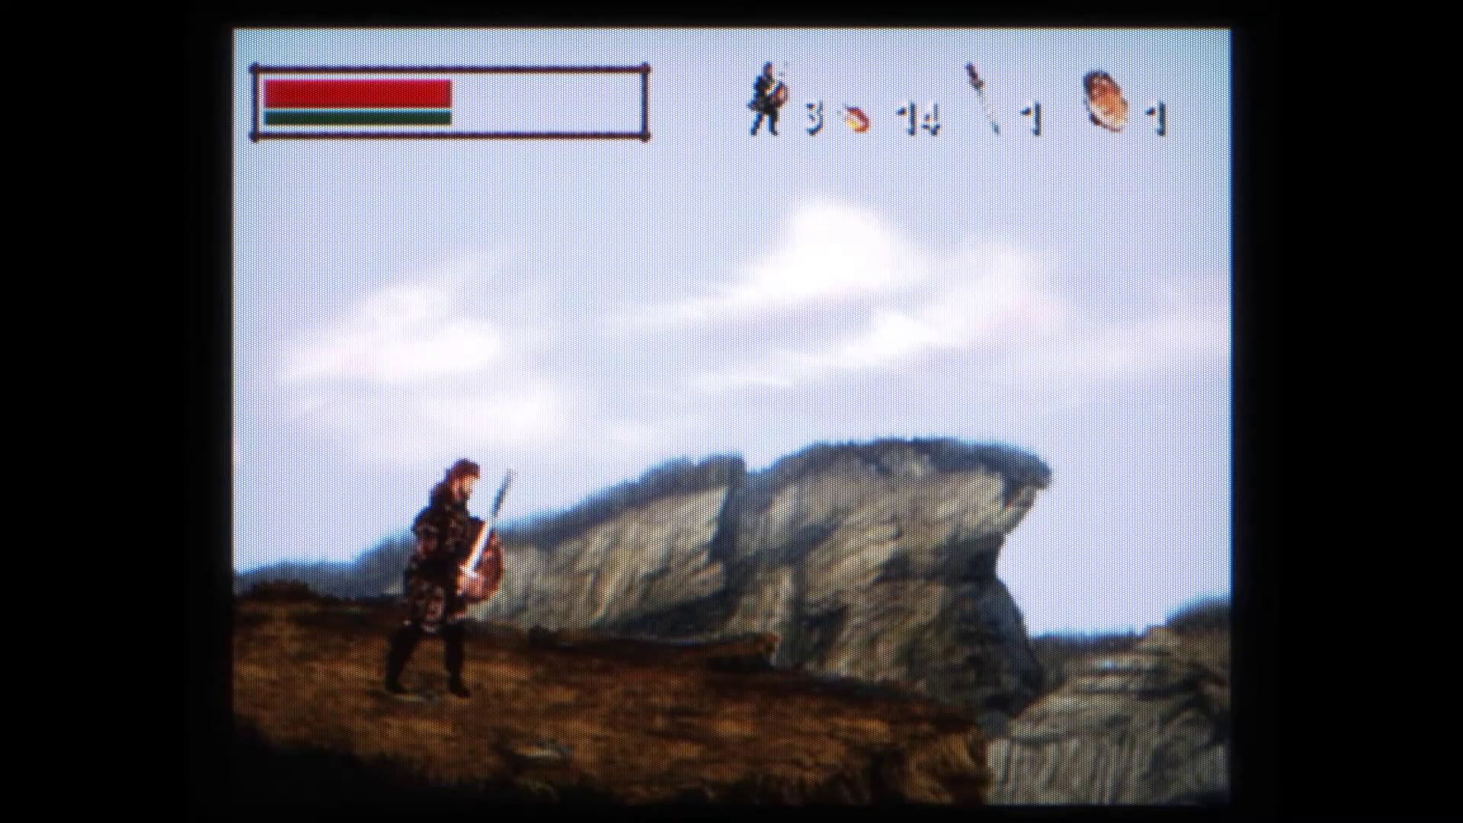
pyautogui.press('Right')
pyautogui.press('Return')
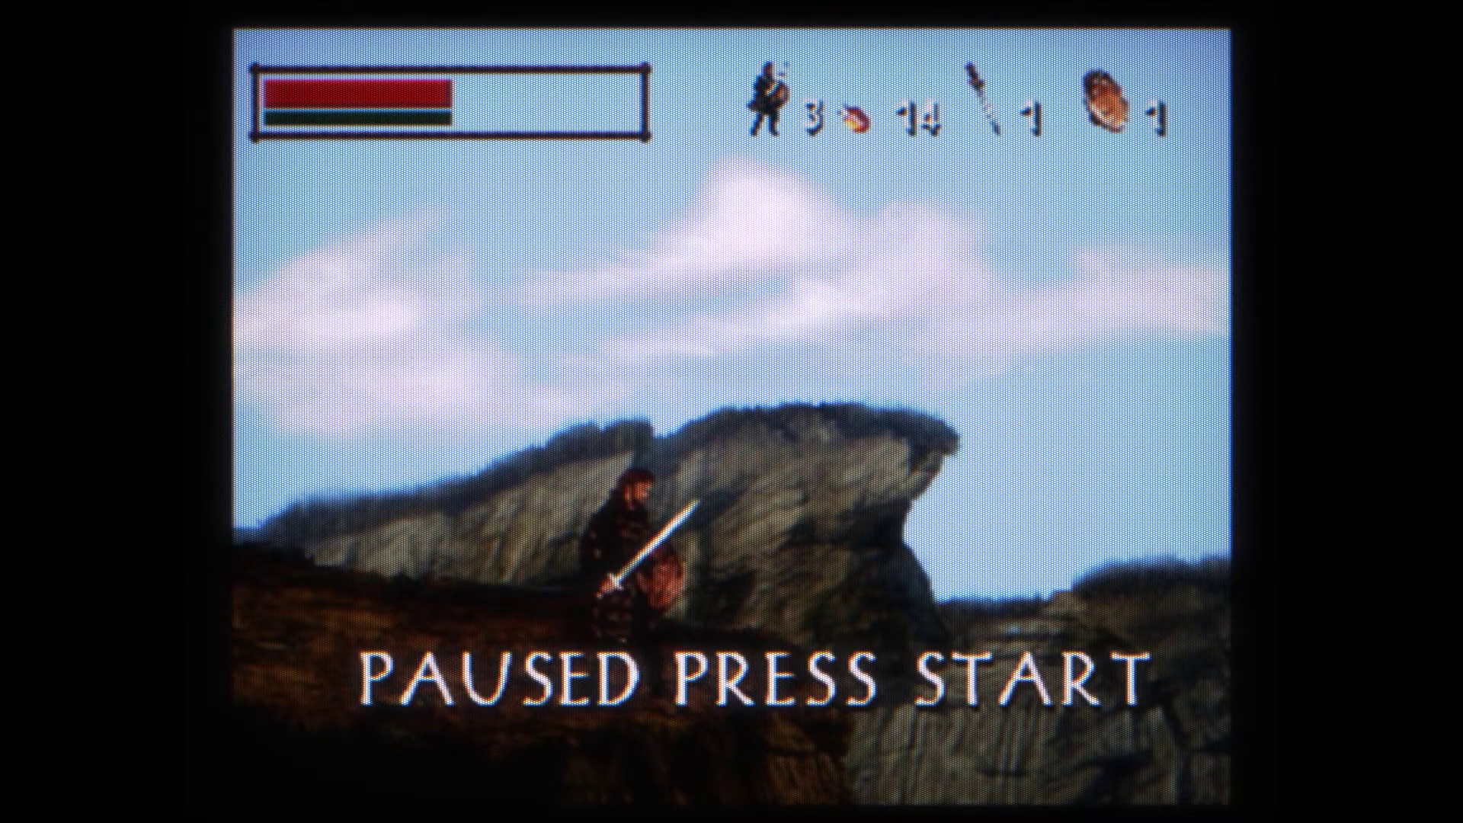
pyautogui.press('Return')
pyautogui.press('Left')
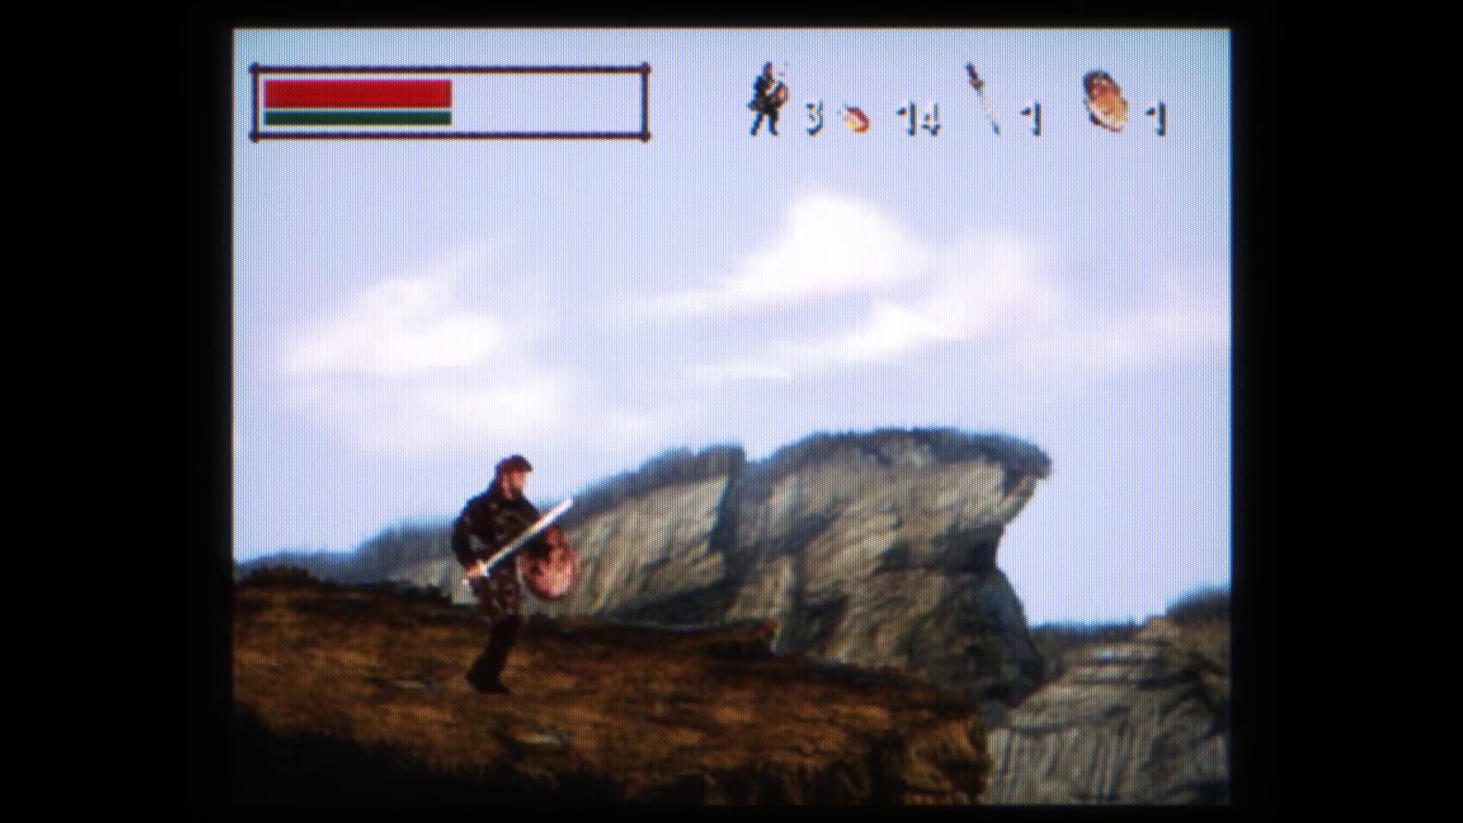
pyautogui.press('Right')
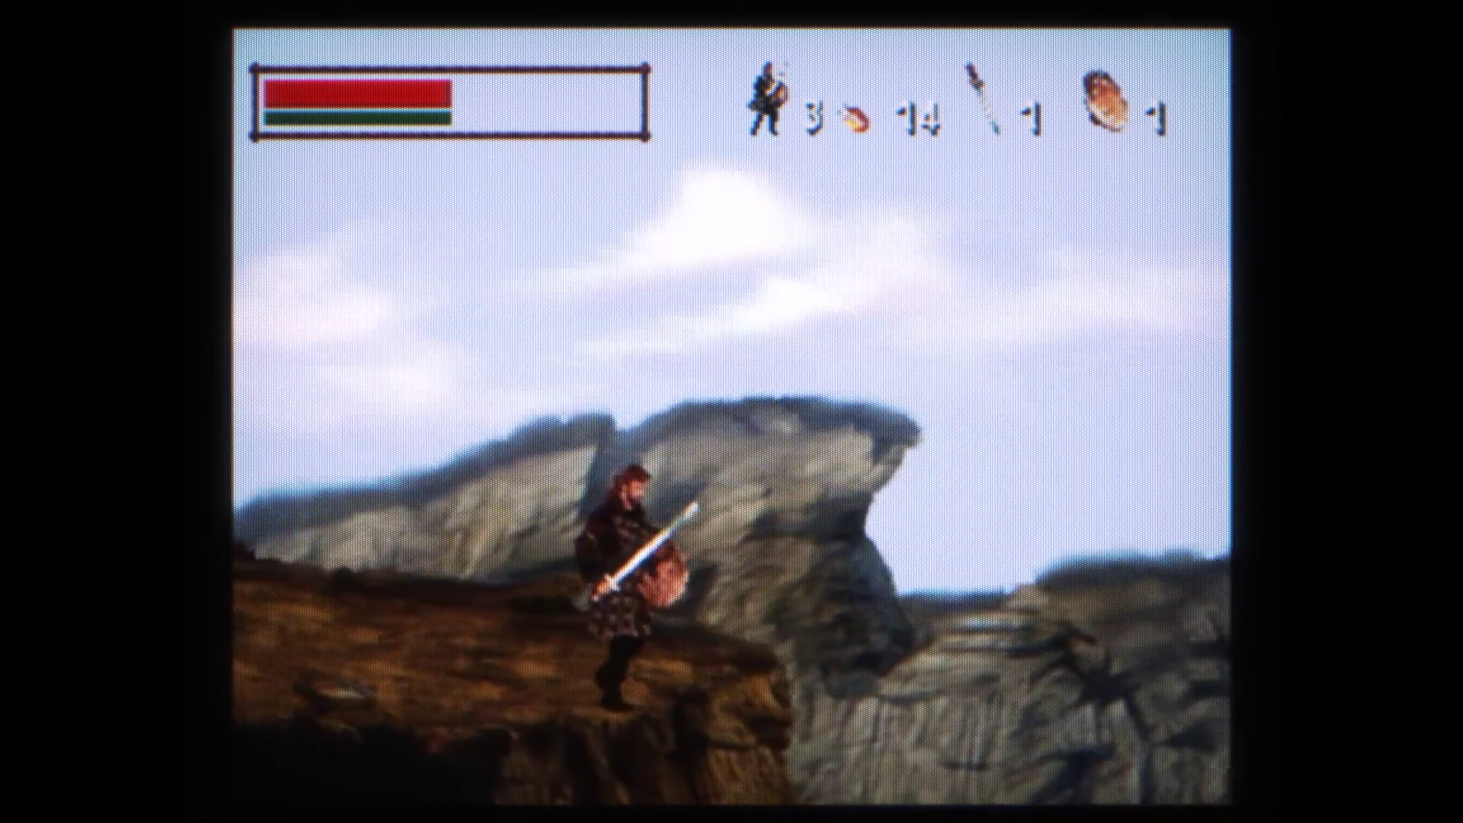
# Attack the enemy swordsman, check the inventory, then bring the Shaders menu back
pyautogui.press('x')
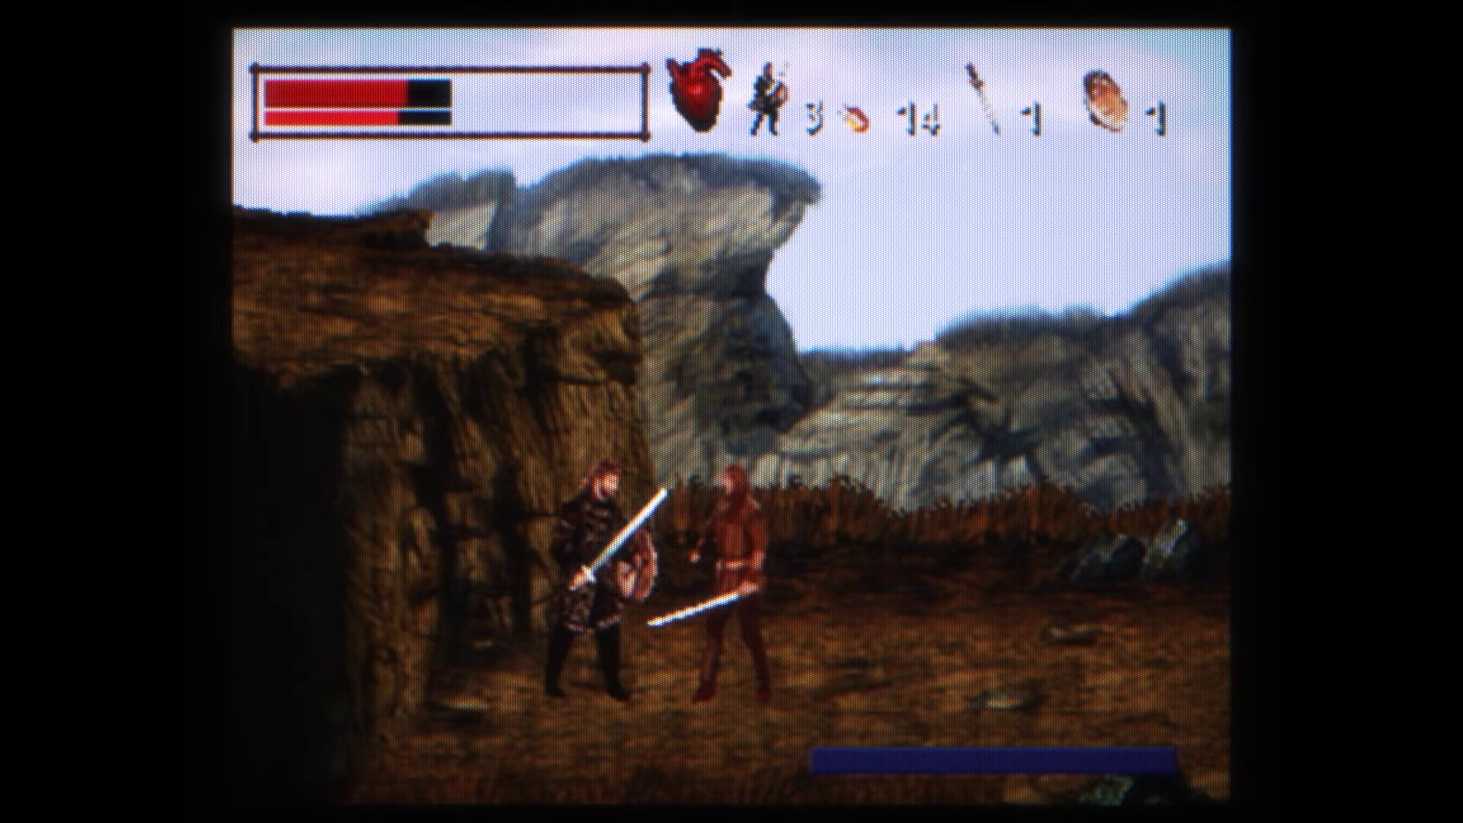
pyautogui.press('shift')
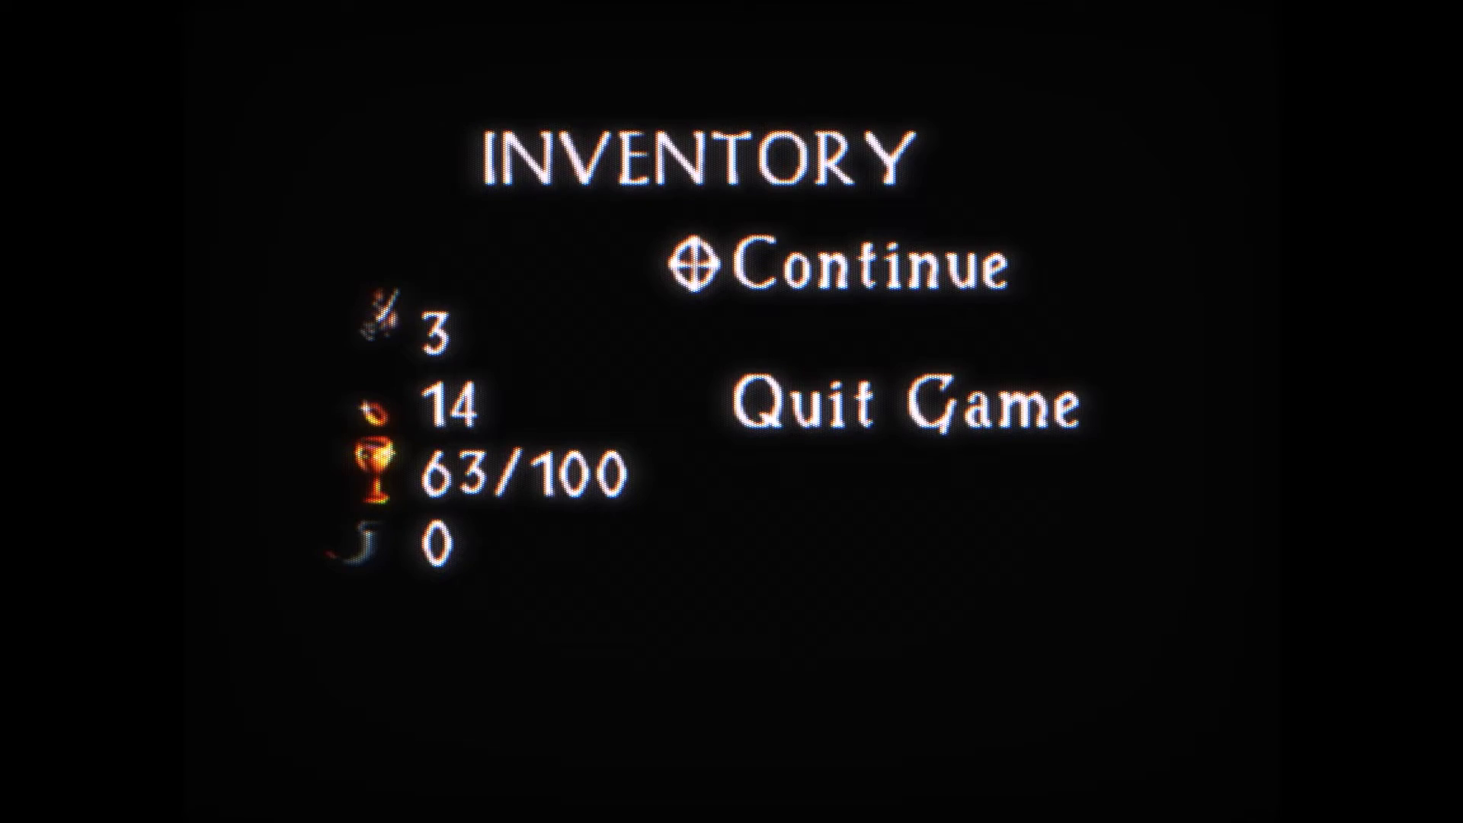
pyautogui.press('Return')
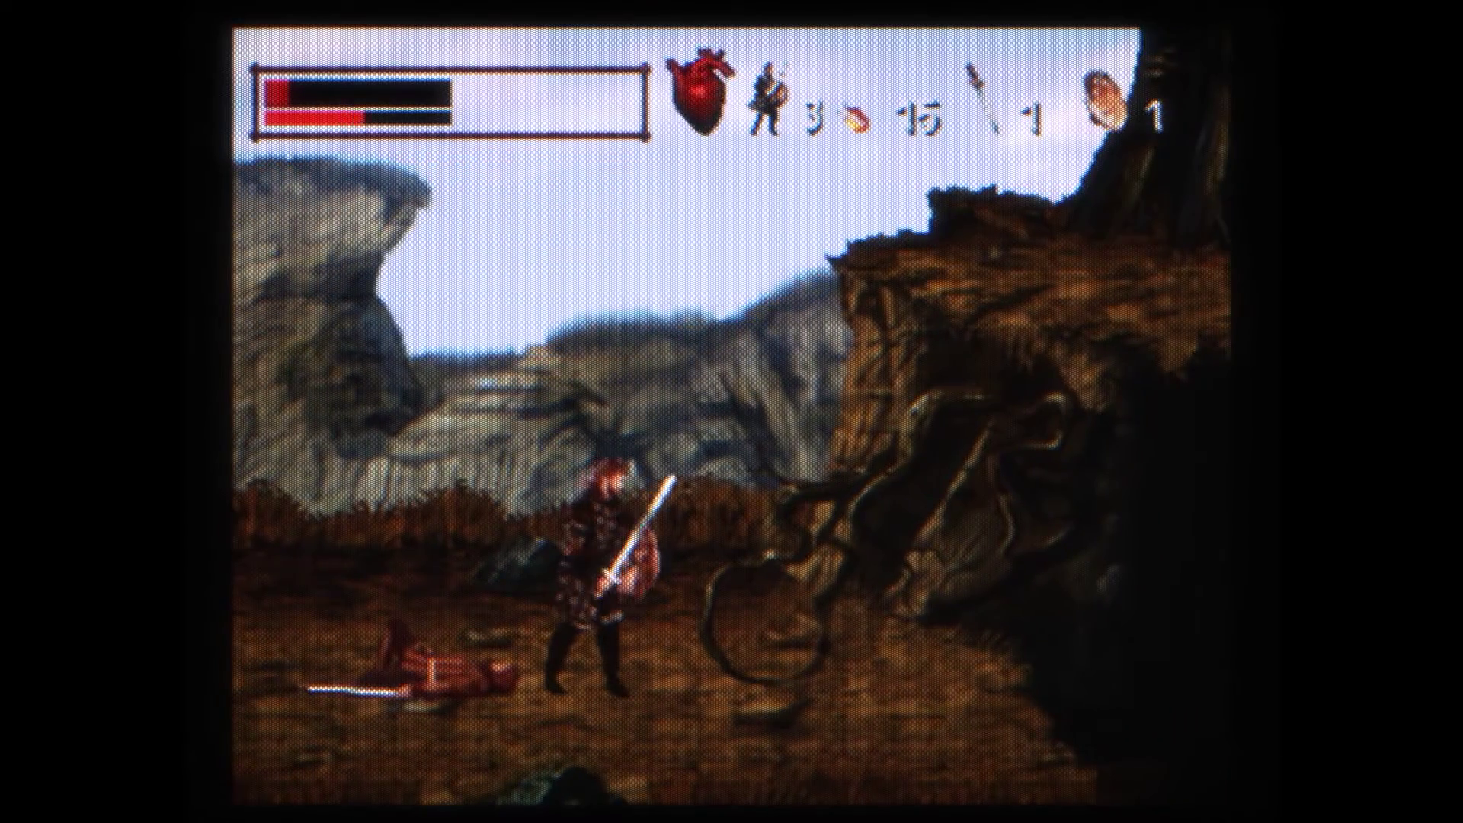
pyautogui.press('F1')
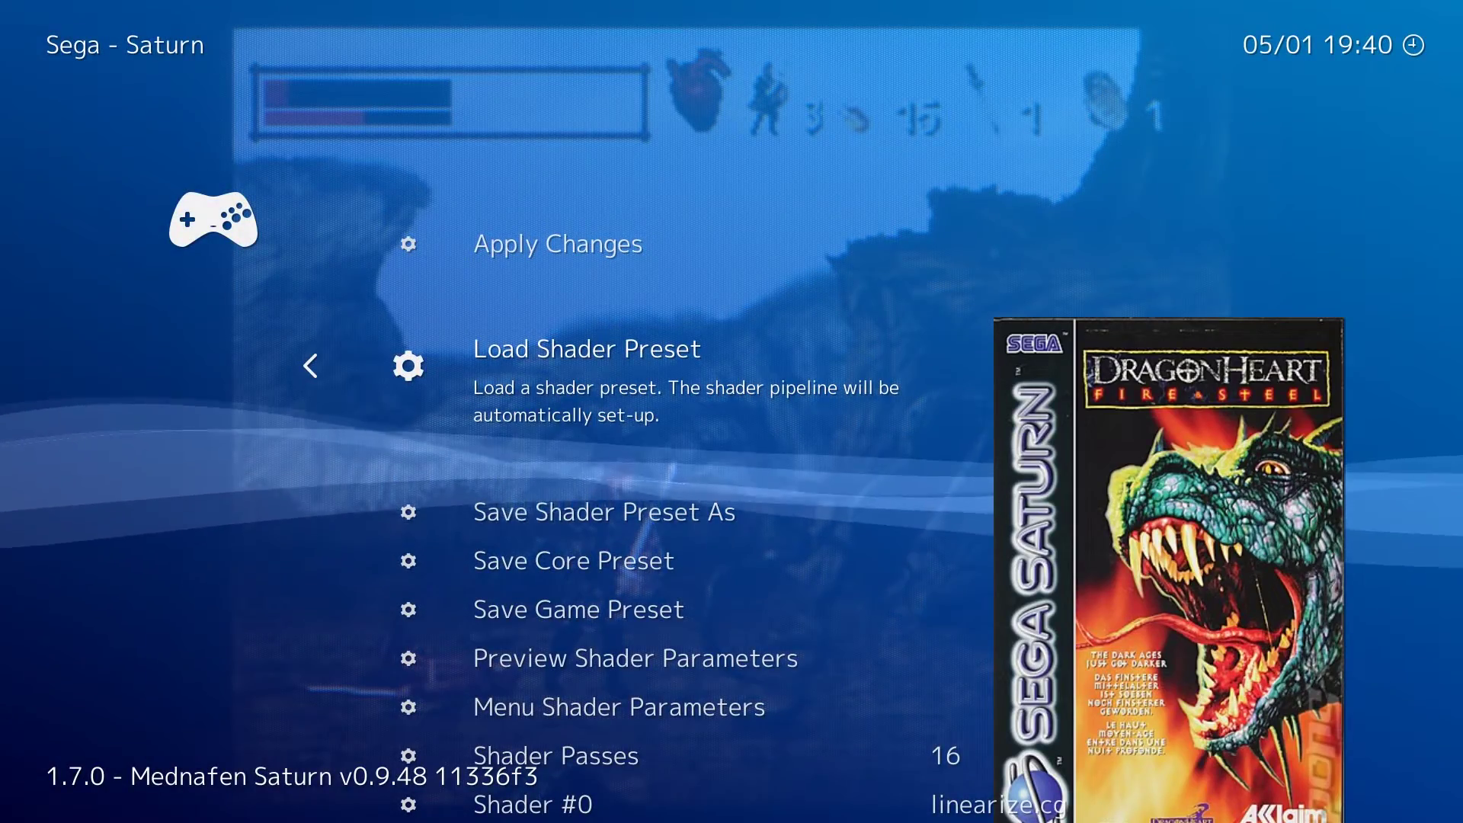
# Load retroarch_basic.cgp from the end of the preset list and resume playing
pyautogui.press('Return')
pyautogui.press('Up')
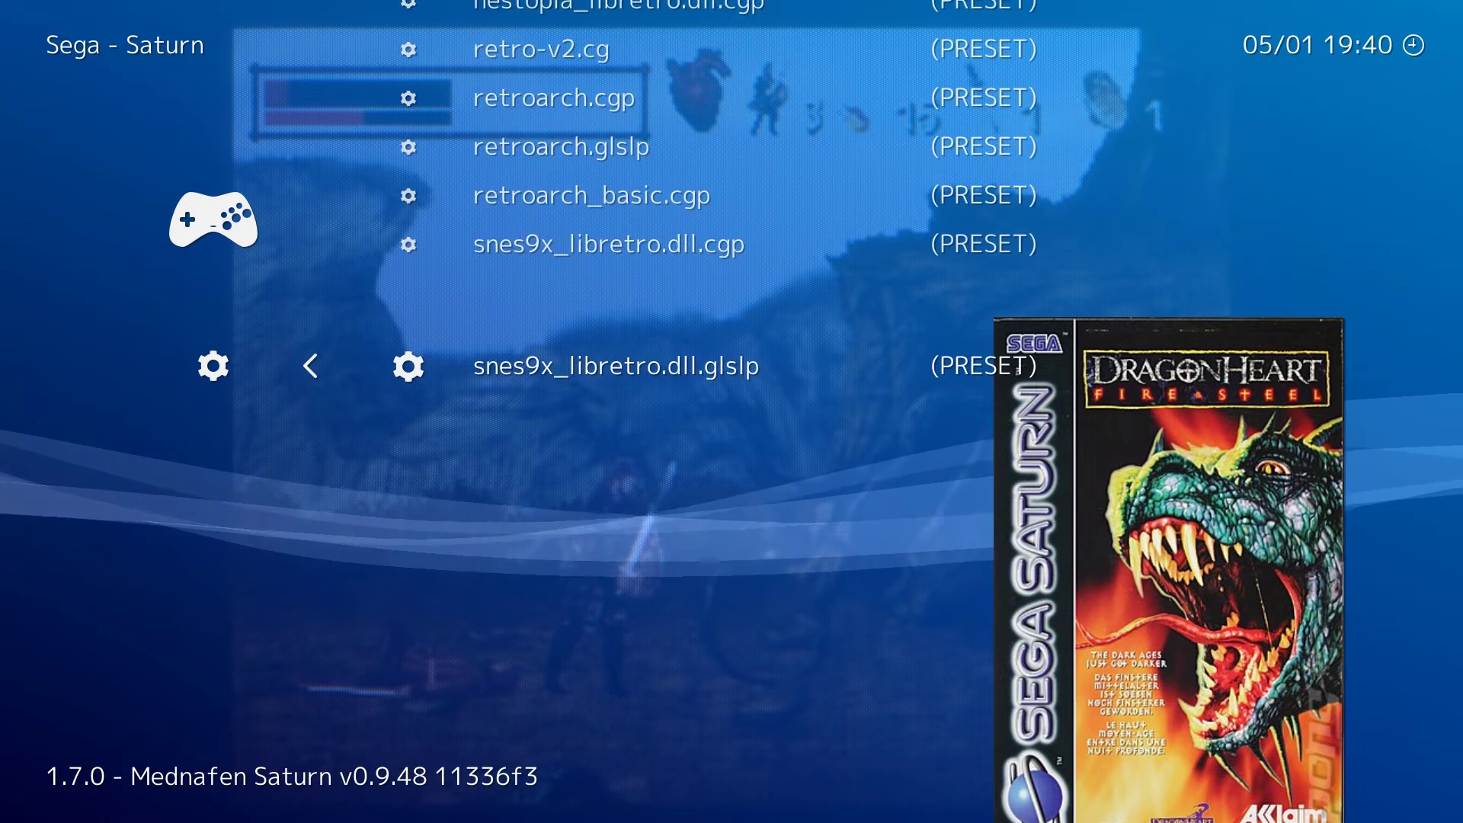
pyautogui.press('Up')
pyautogui.press('Up')
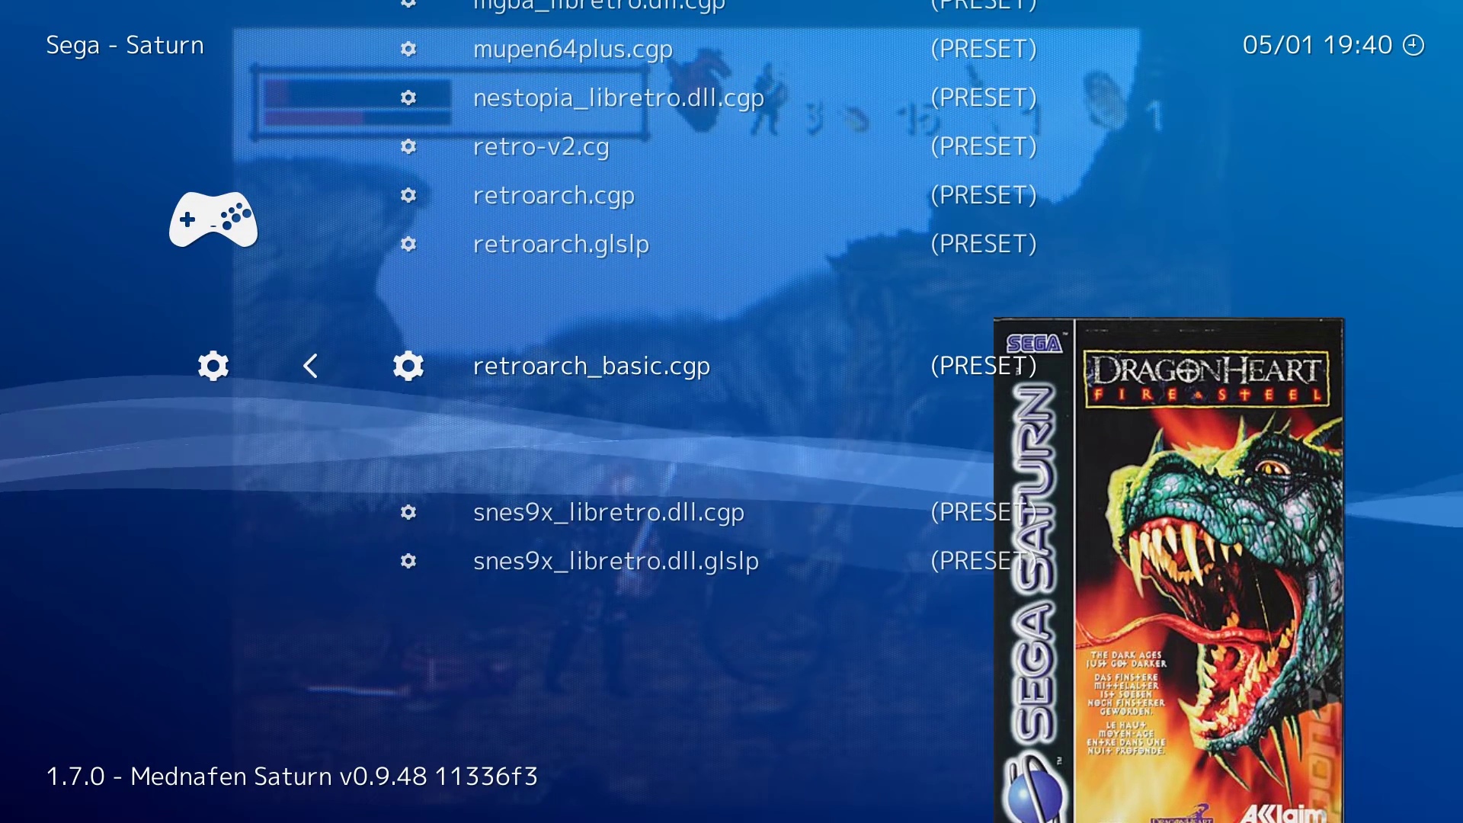
pyautogui.press('Return')
pyautogui.press('F1')
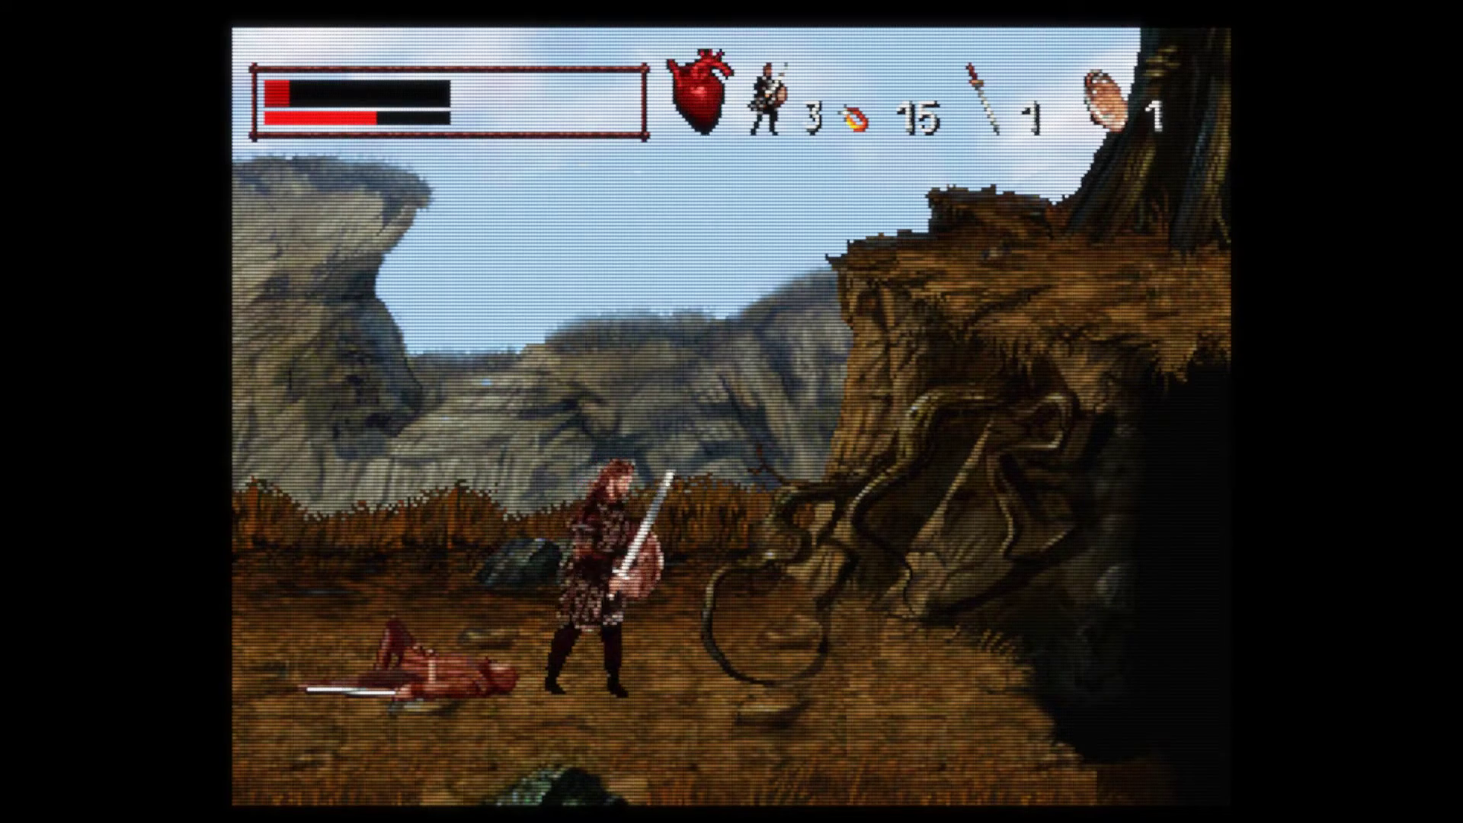
# Climb the tree cliff, grab the sword, and drop into the canyon
pyautogui.press('Right')
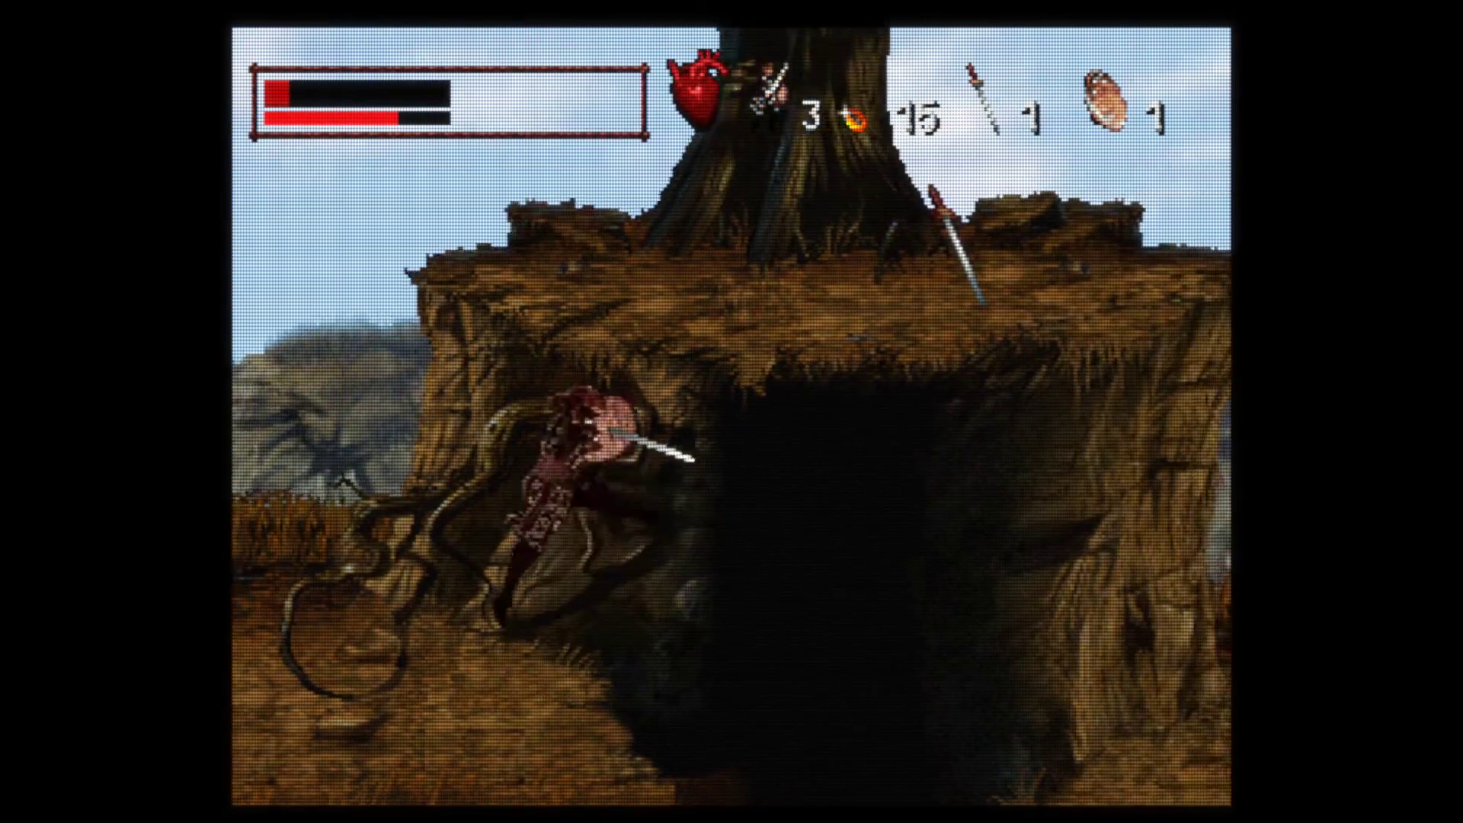
pyautogui.press('Up')
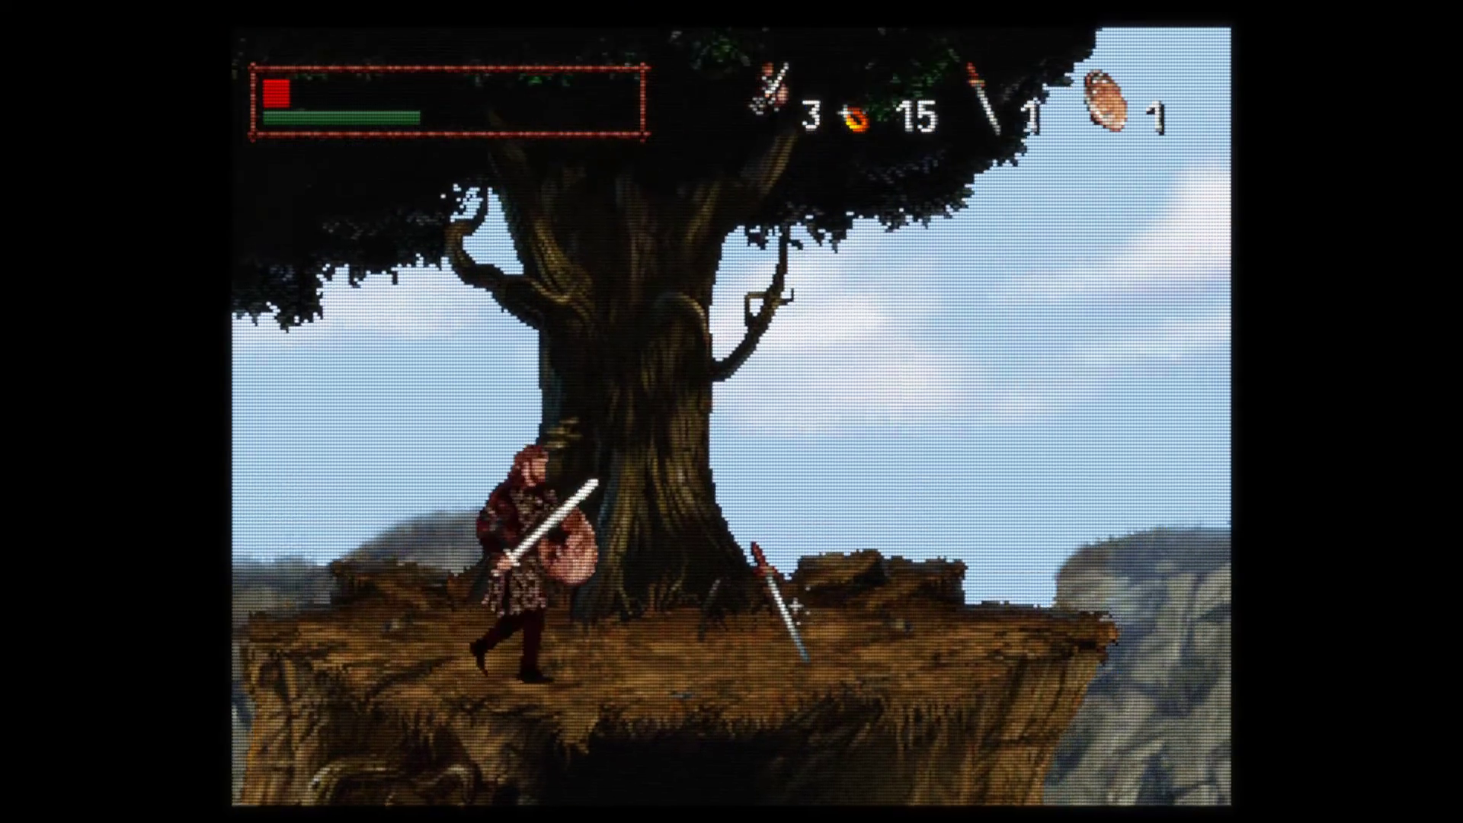
pyautogui.press('Right')
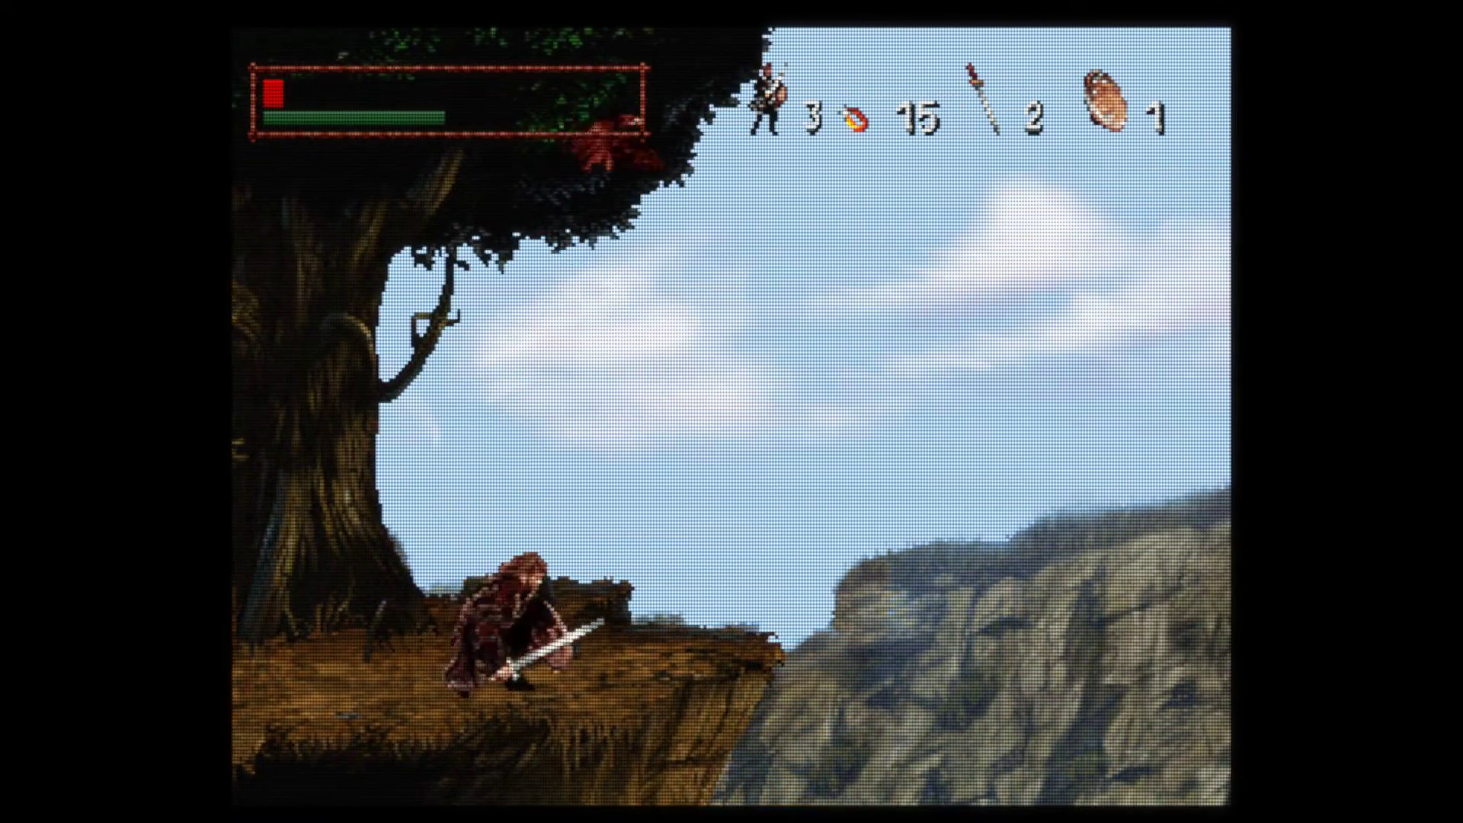
pyautogui.press('Right')
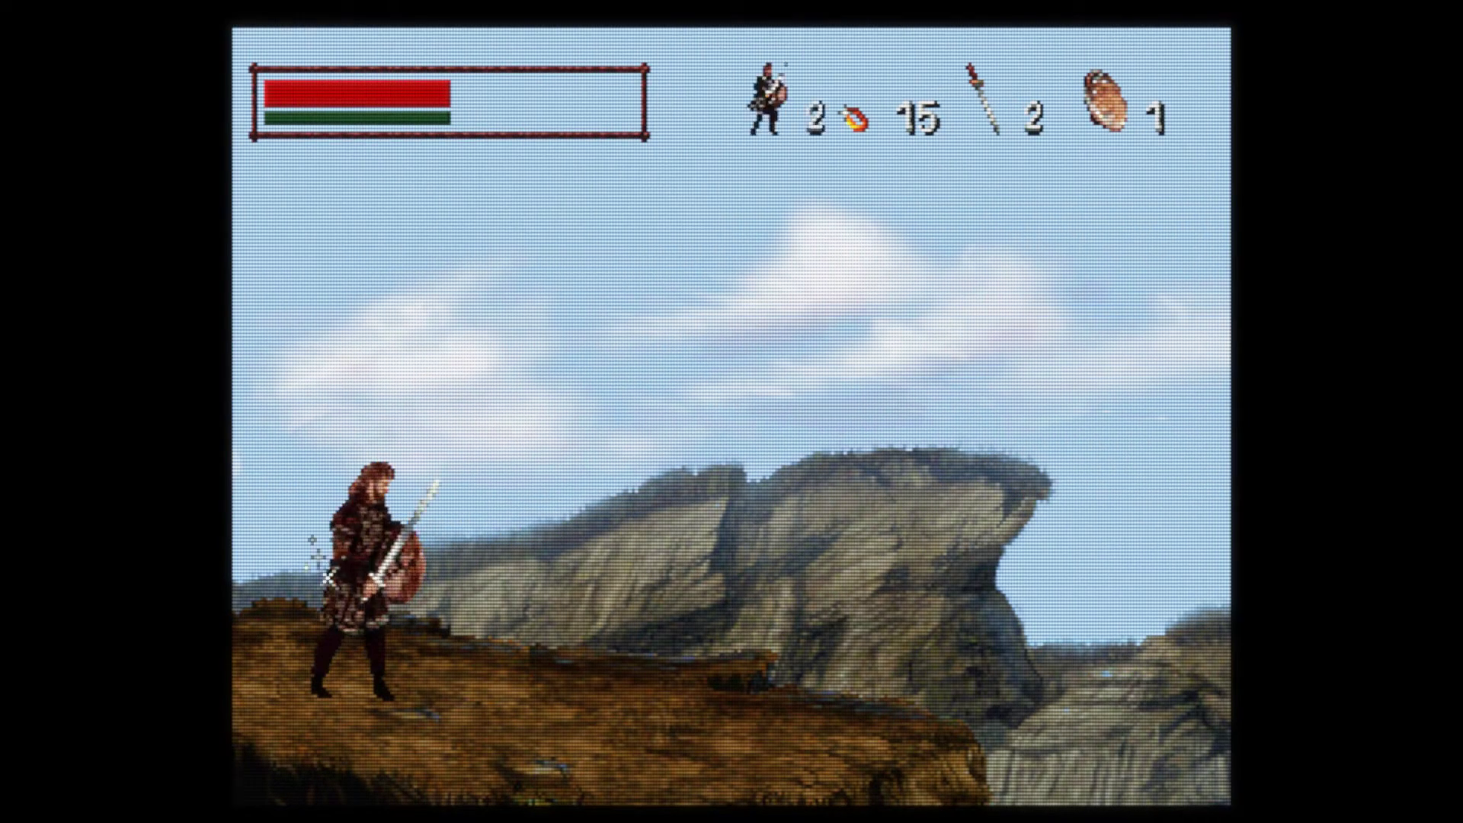
# Load the shaders_cg > nearest.cgp preset
pyautogui.press('F1')
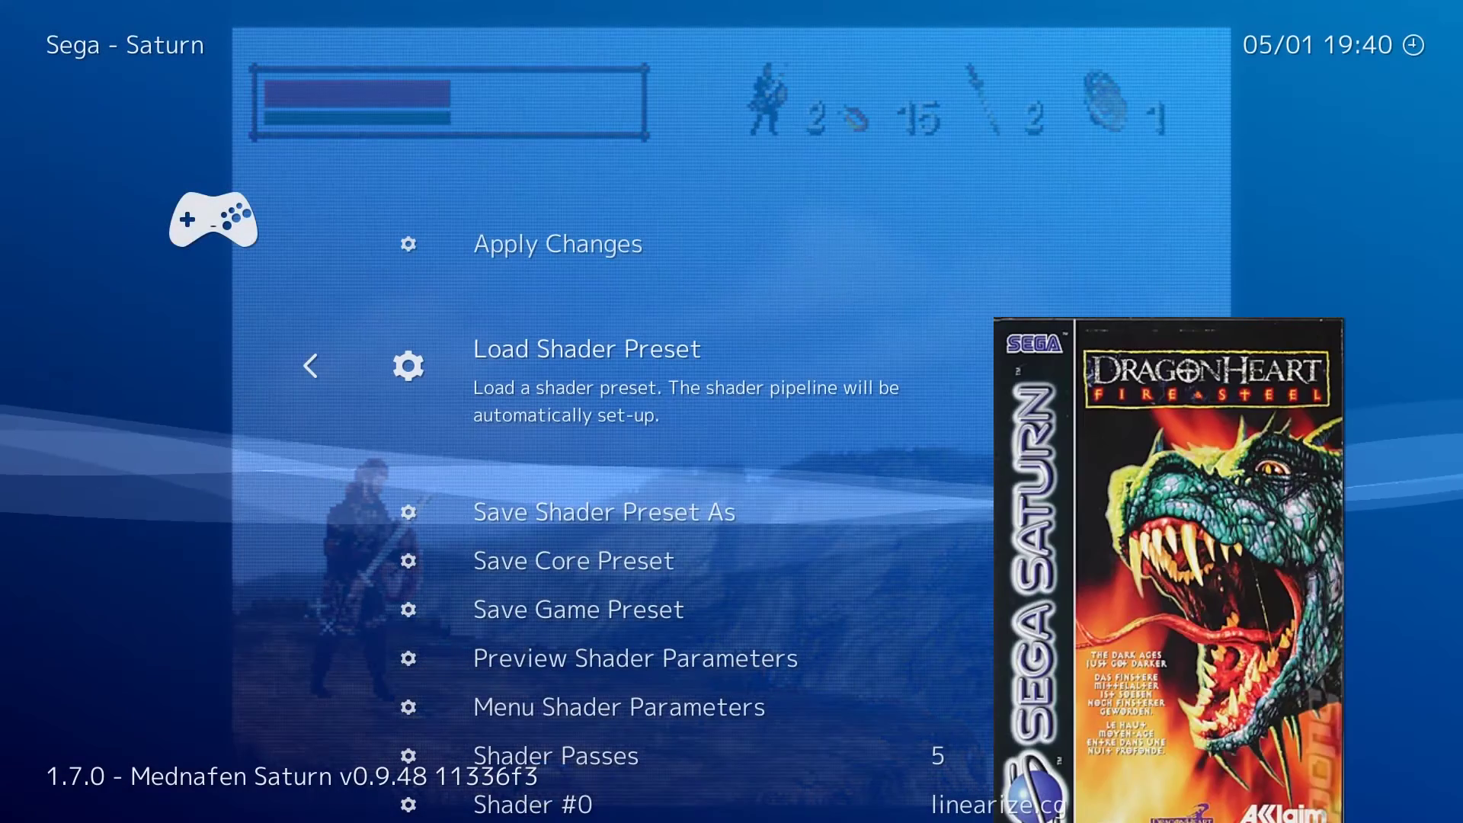
pyautogui.press('Return')
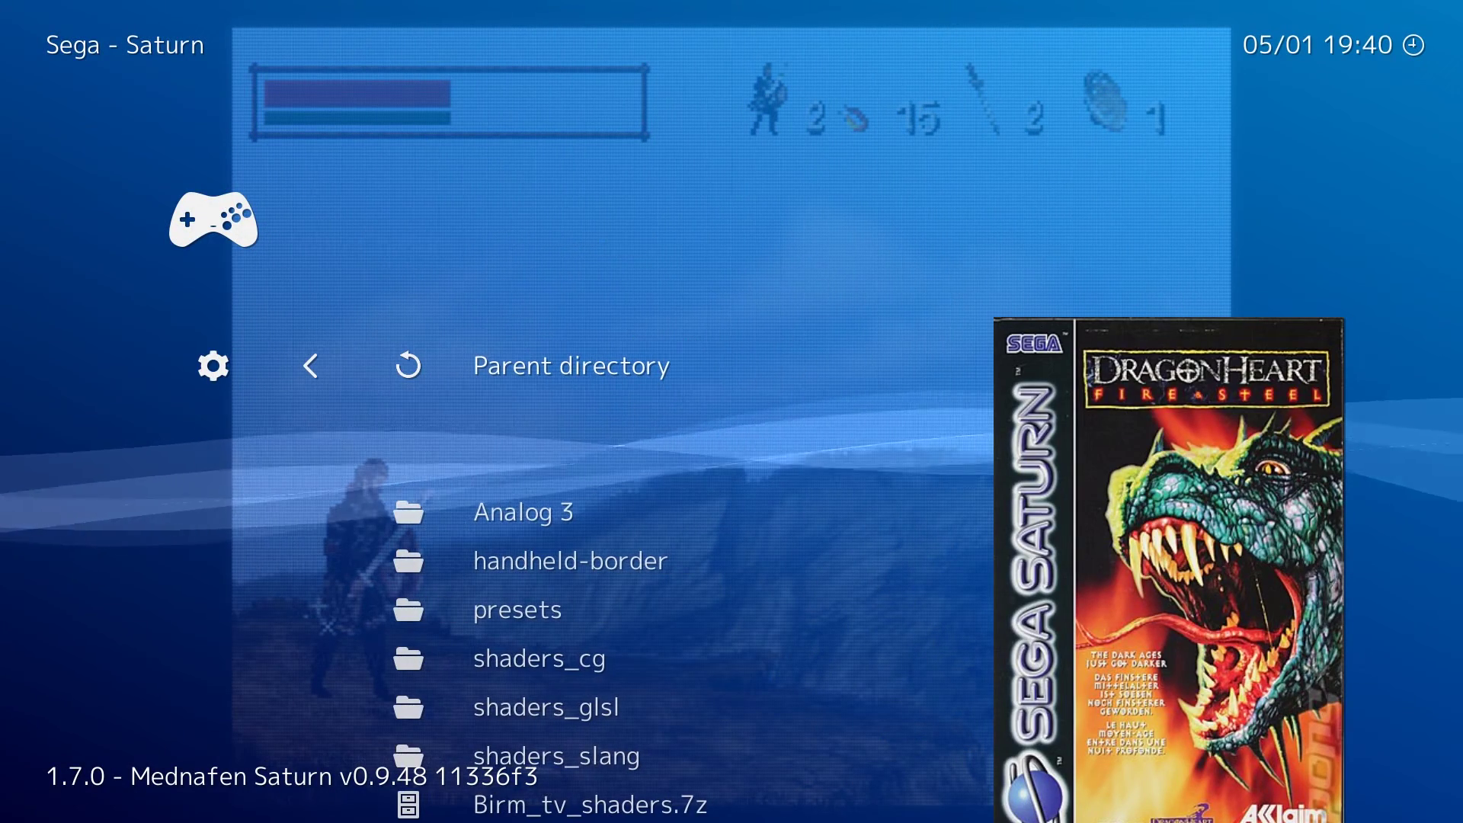
pyautogui.press('Down')
pyautogui.press('Down')
pyautogui.press('Down')
pyautogui.press('Down')
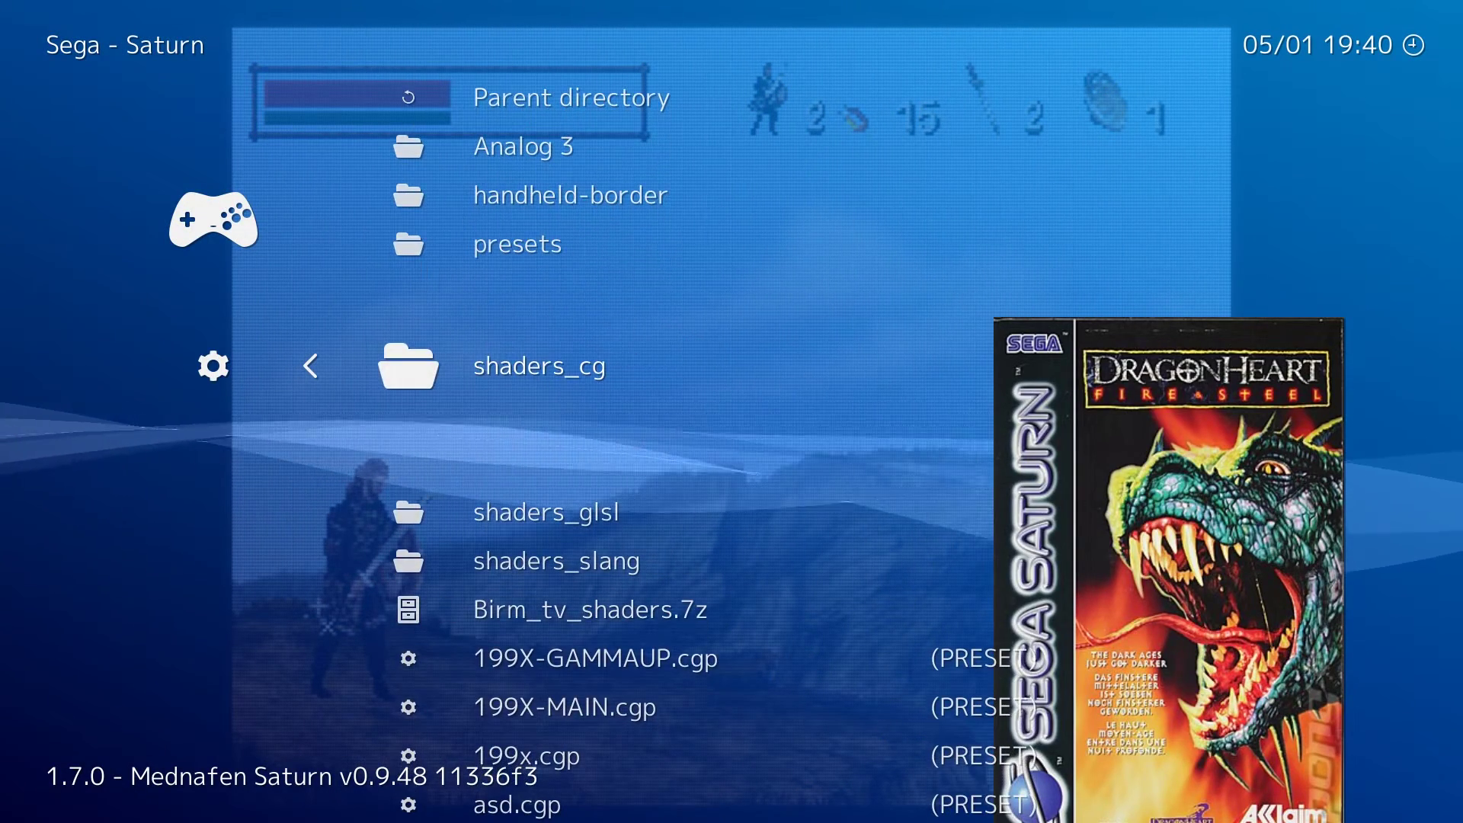
pyautogui.press('Return')
pyautogui.press('Down')
pyautogui.press('Down')
pyautogui.press('Down')
pyautogui.press('Down')
pyautogui.press('Down')
pyautogui.press('Down')
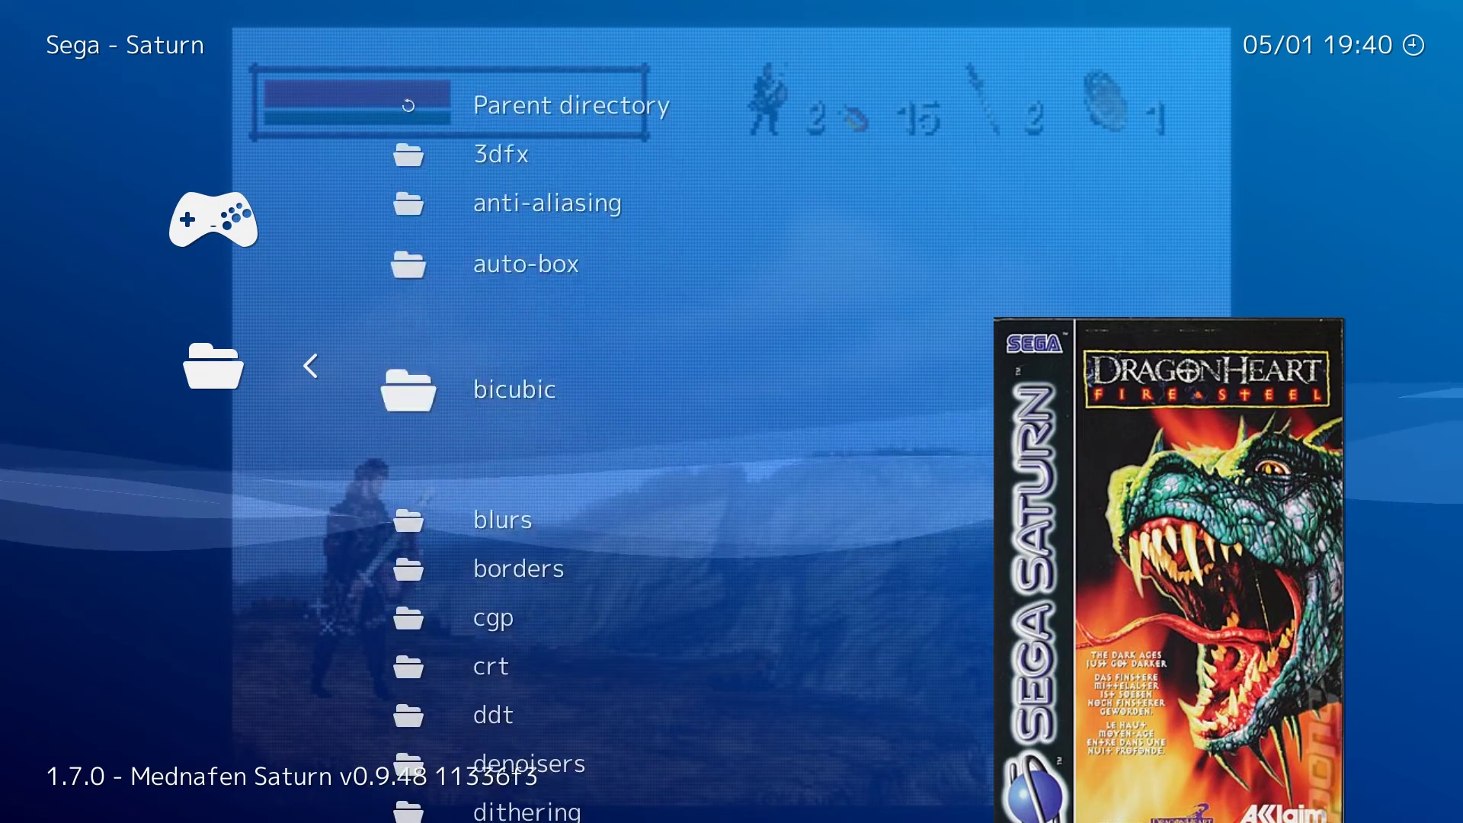
pyautogui.press('Down')
pyautogui.press('Down')
pyautogui.press('Down')
pyautogui.press('Down')
pyautogui.press('Down')
pyautogui.press('Down')
pyautogui.press('Down')
pyautogui.press('Down')
pyautogui.press('Down')
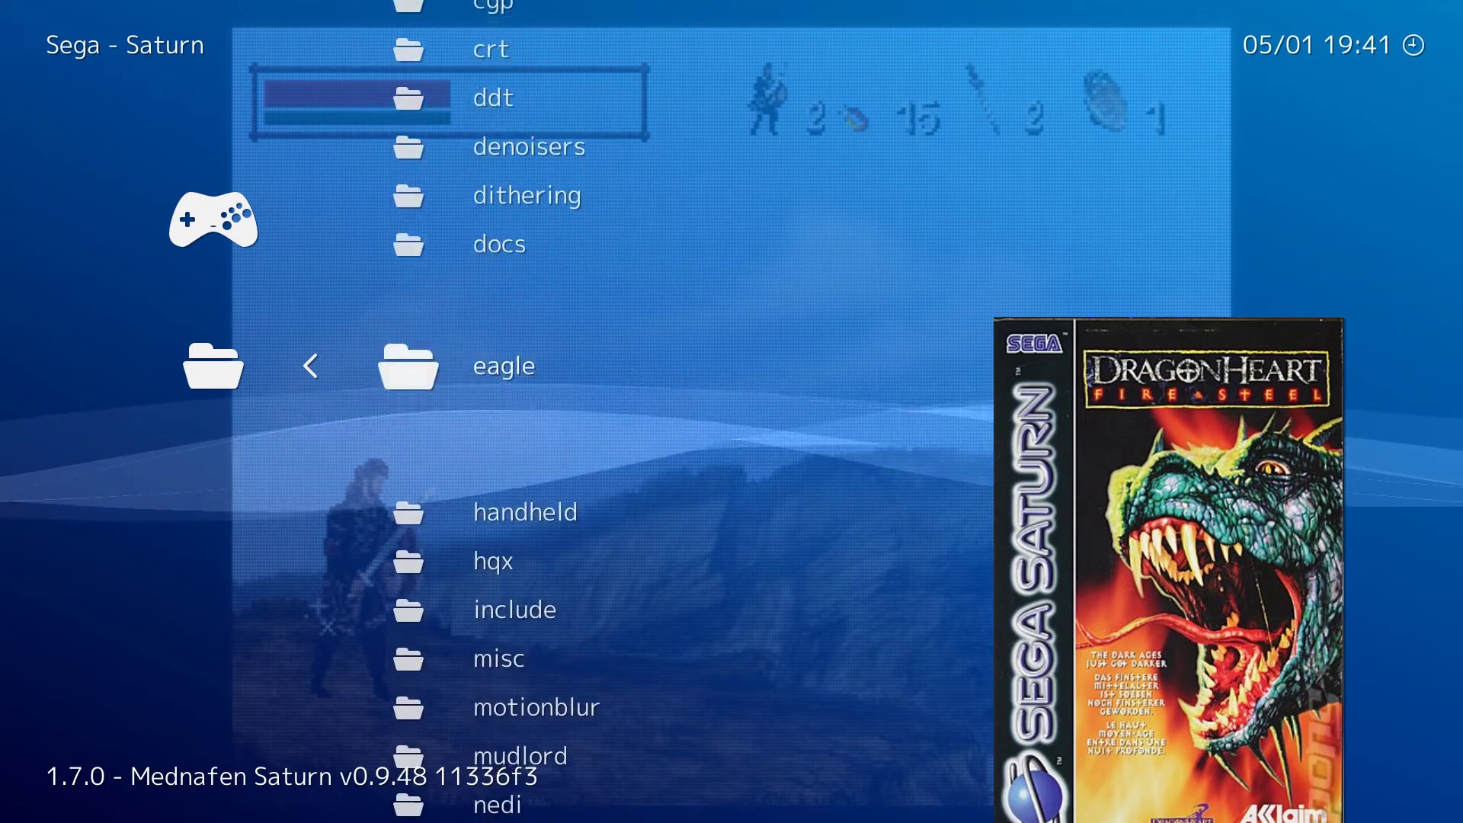
pyautogui.press('Down')
pyautogui.press('Down')
pyautogui.press('Down')
pyautogui.press('Down')
pyautogui.press('Down')
pyautogui.press('Down')
pyautogui.press('Down')
pyautogui.press('Down')
pyautogui.press('Down')
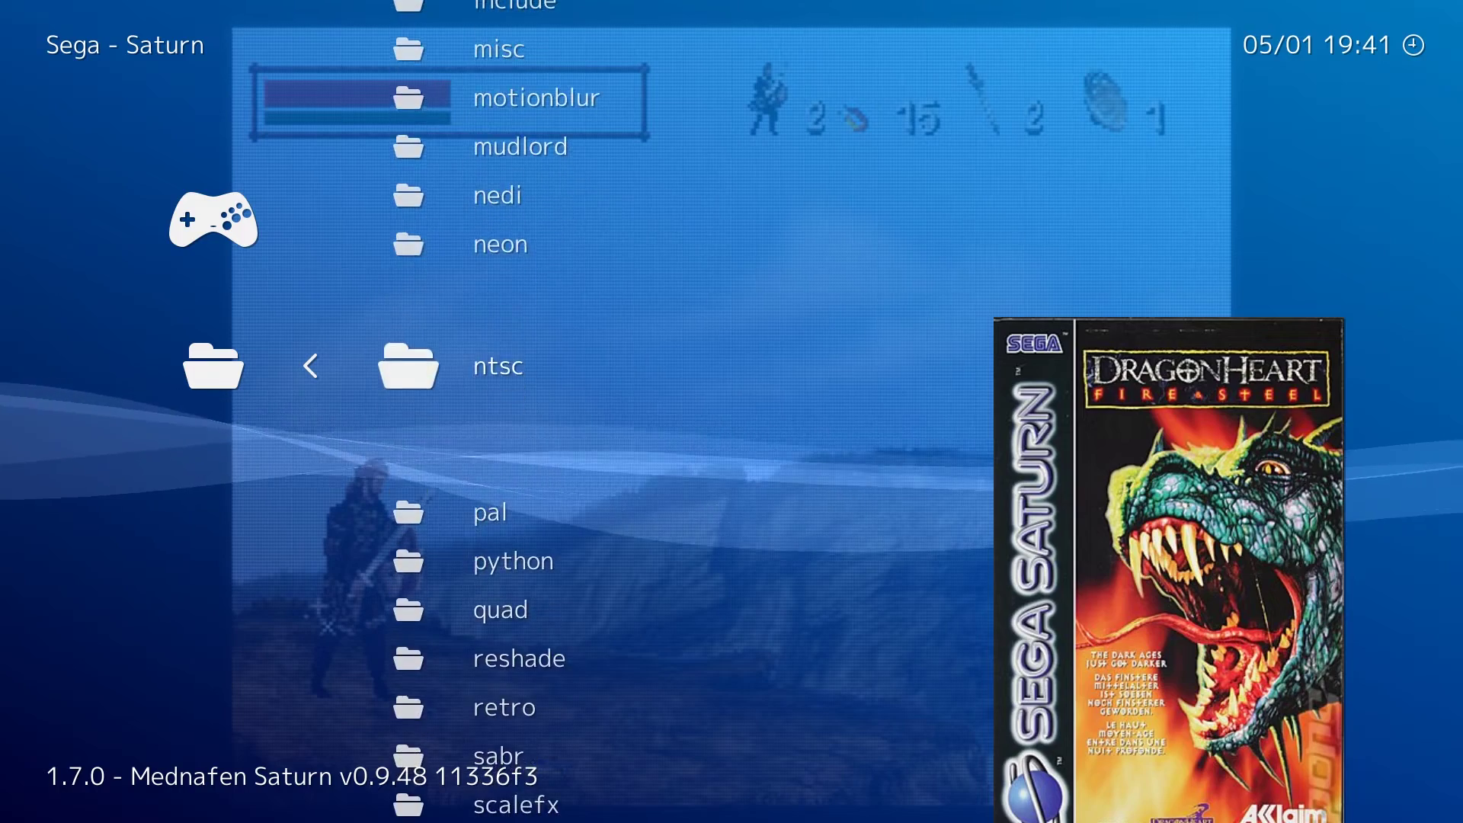
pyautogui.press('Down')
pyautogui.press('Down')
pyautogui.press('Down')
pyautogui.press('Down')
pyautogui.press('Down')
pyautogui.press('Down')
pyautogui.press('Down')
pyautogui.press('Down')
pyautogui.press('Down')
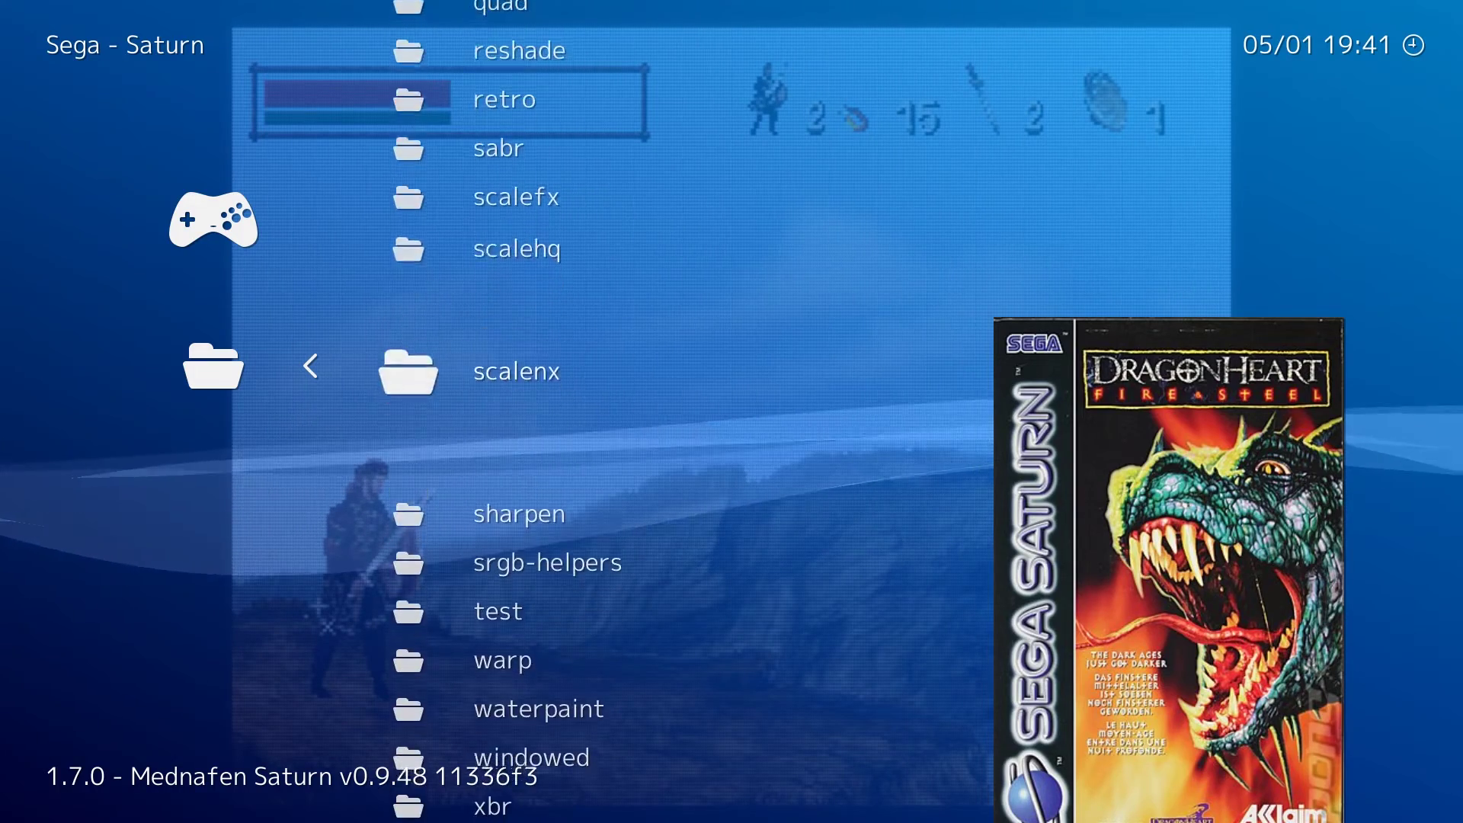
pyautogui.press('Down')
pyautogui.press('Down')
pyautogui.press('Down')
pyautogui.press('Down')
pyautogui.press('Down')
pyautogui.press('Down')
pyautogui.press('Down')
pyautogui.press('Down')
pyautogui.press('Down')
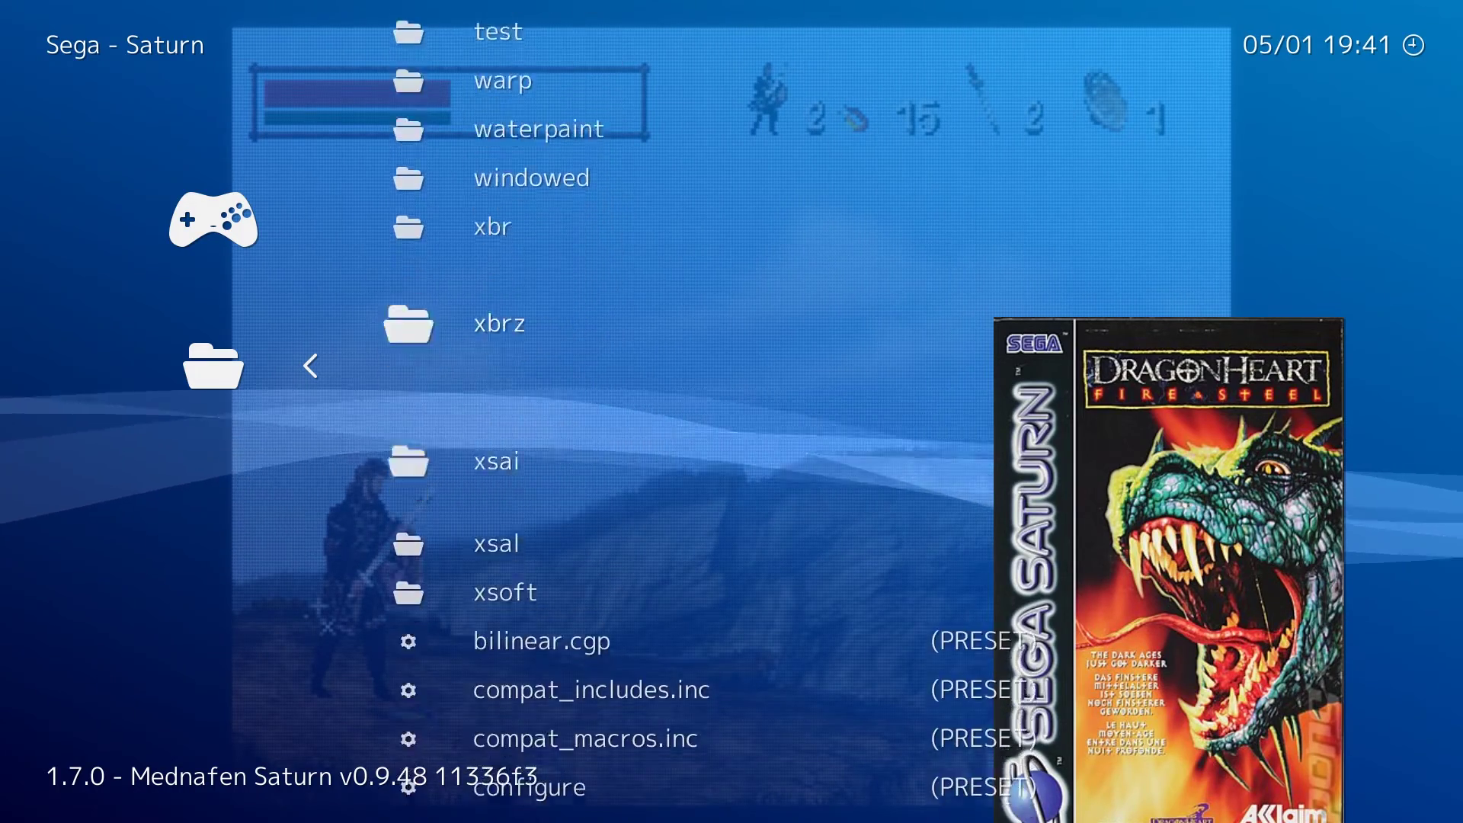
pyautogui.press('Down')
pyautogui.press('Down')
pyautogui.press('Down')
pyautogui.press('Down')
pyautogui.press('Down')
pyautogui.press('Down')
pyautogui.press('Down')
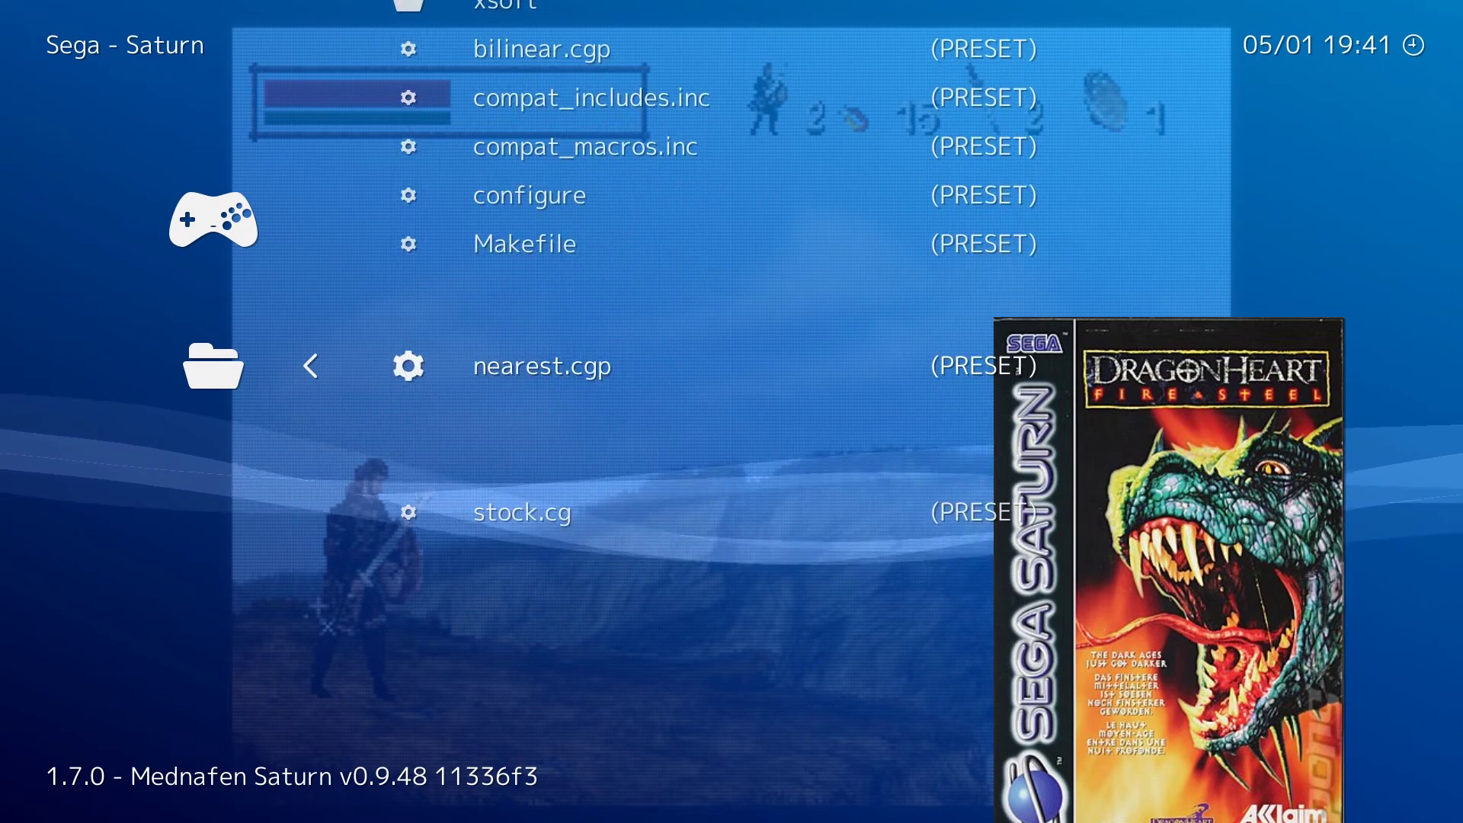
pyautogui.press('Return')
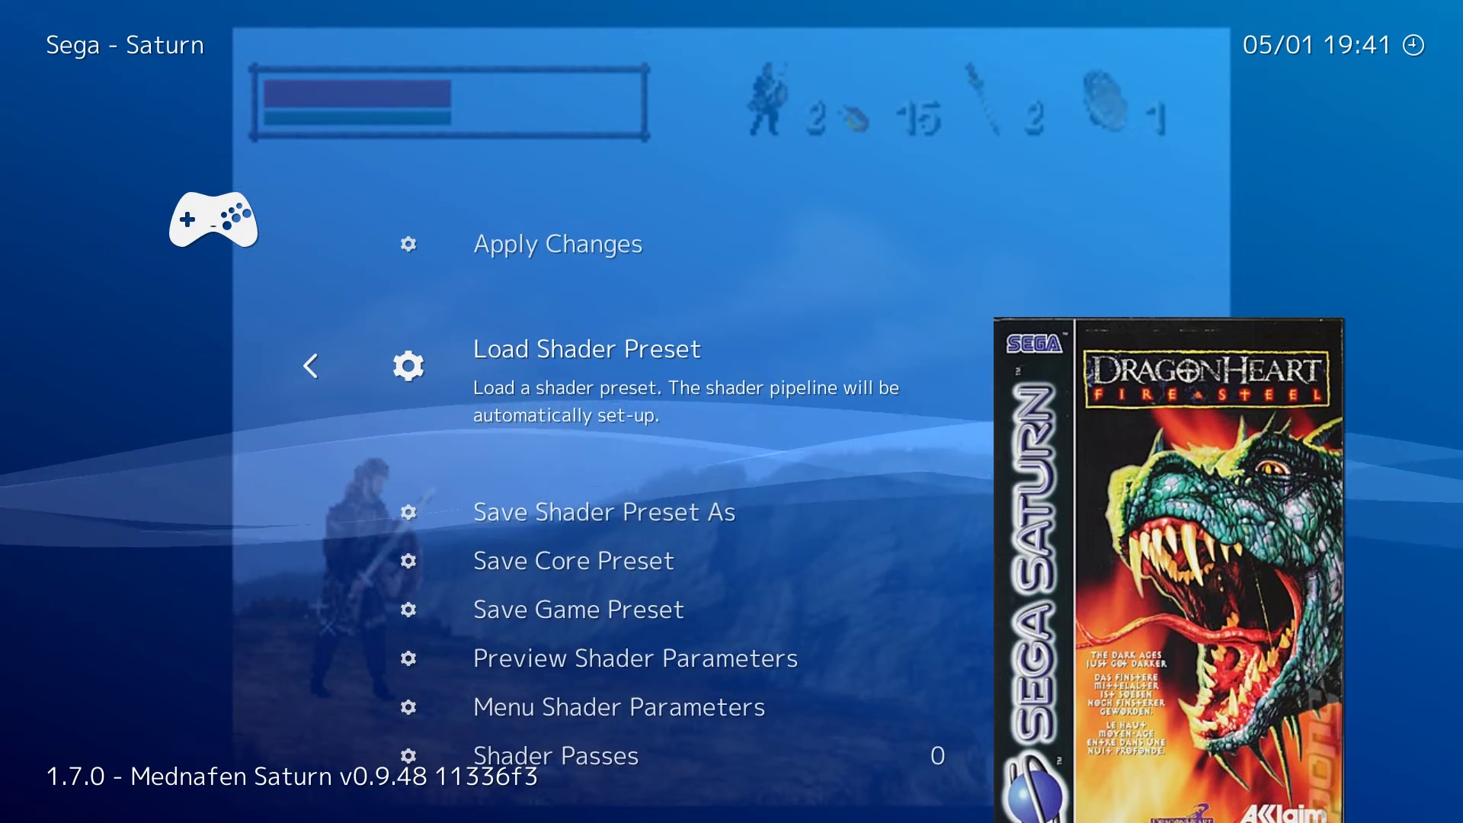
# Walk the warrior right with the unfiltered picture, then reopen the Shaders menu
pyautogui.press('F1')
pyautogui.press('Right')
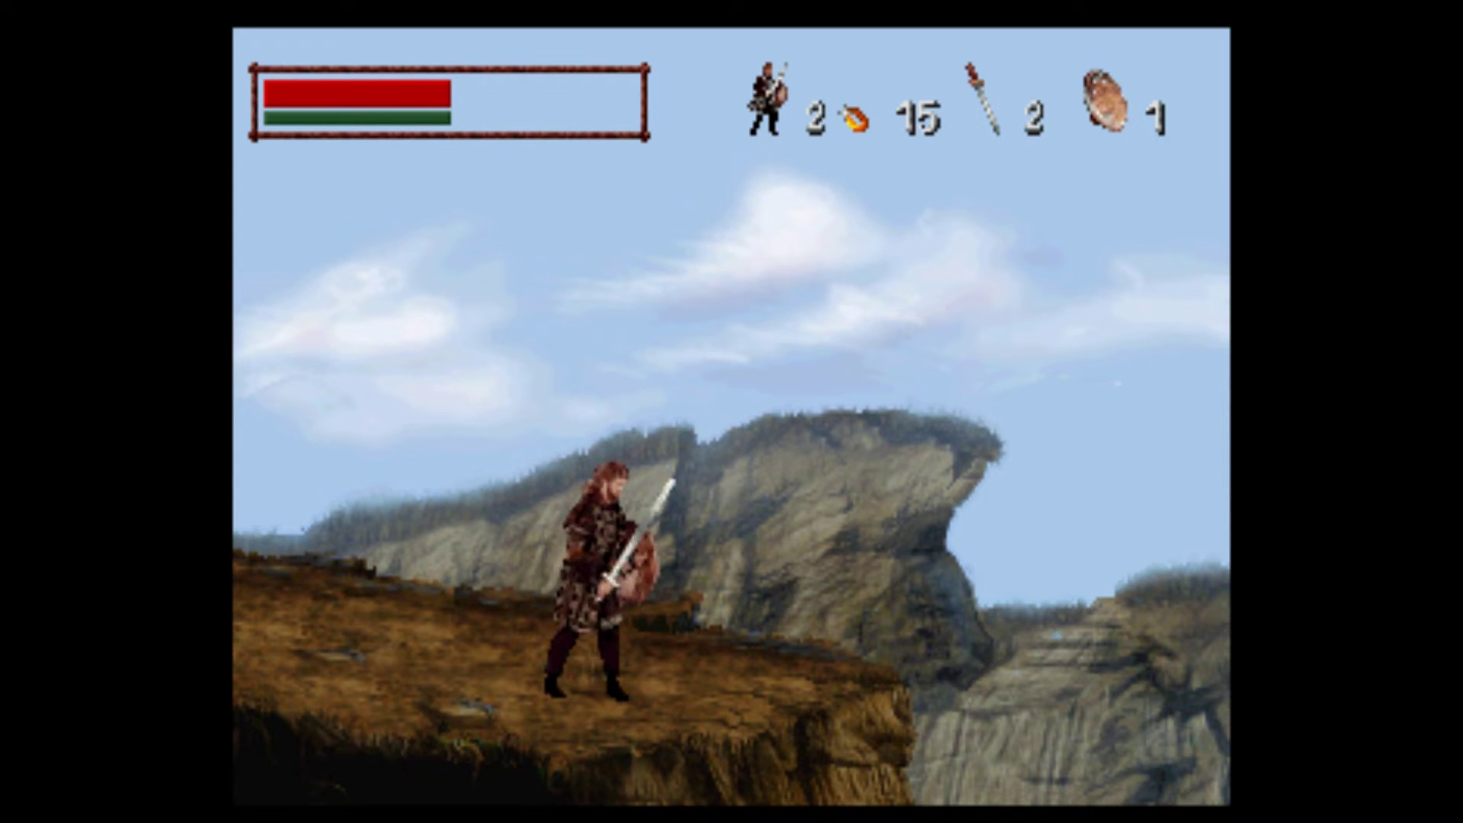
pyautogui.press('F1')
pyautogui.press('Down')
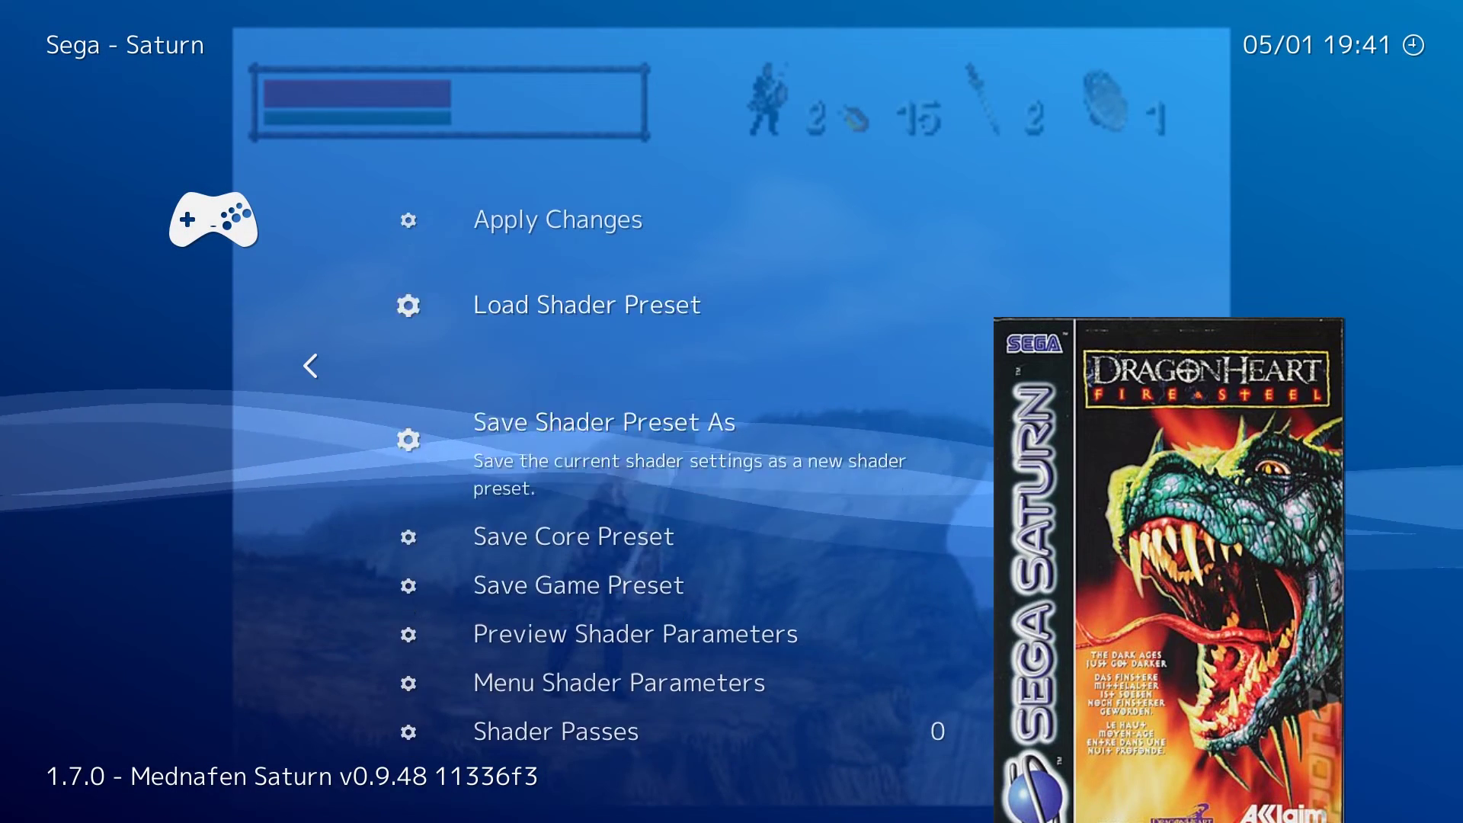
pyautogui.press('Down')
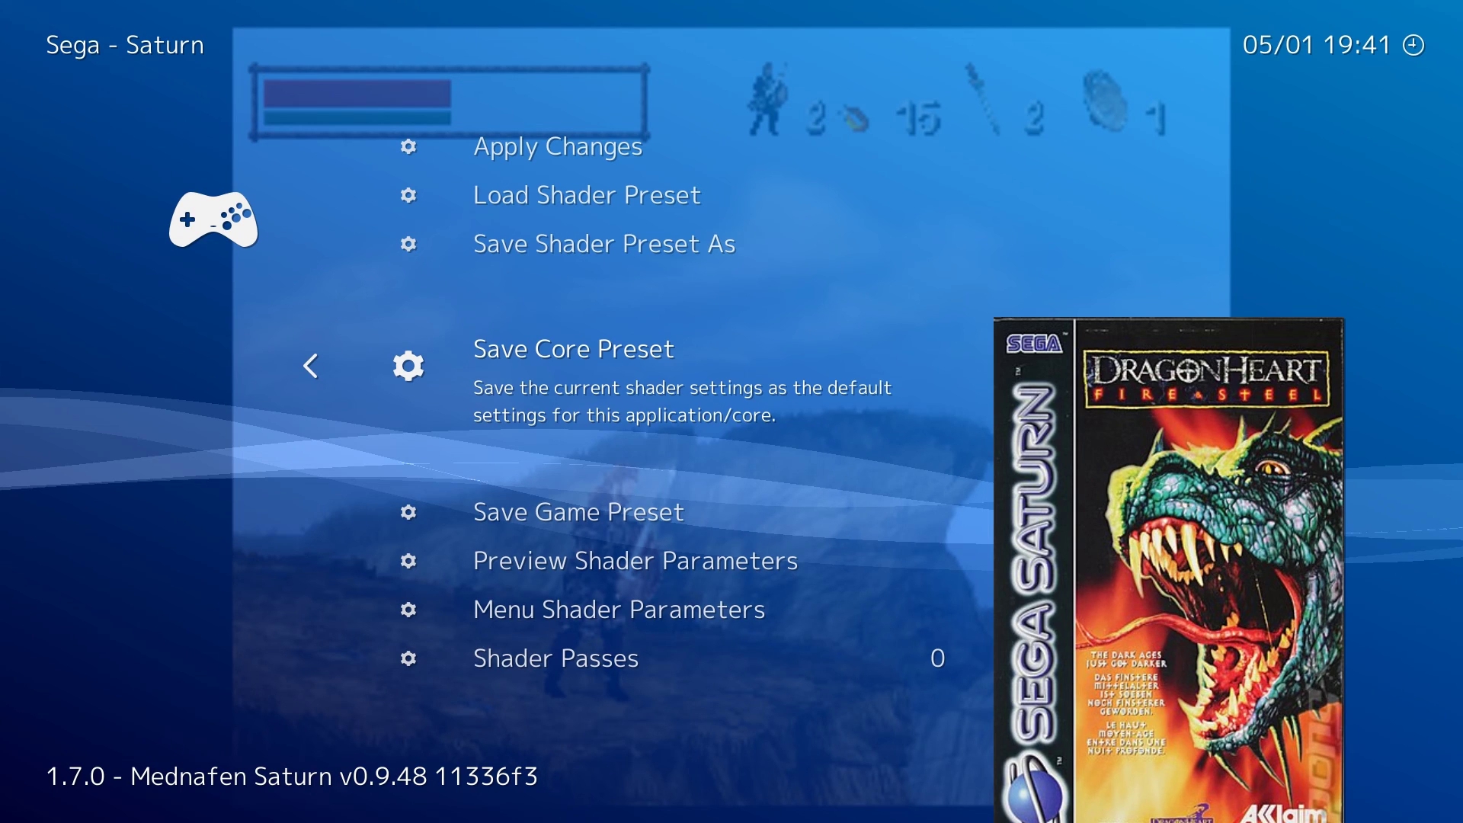
pyautogui.press('Down')
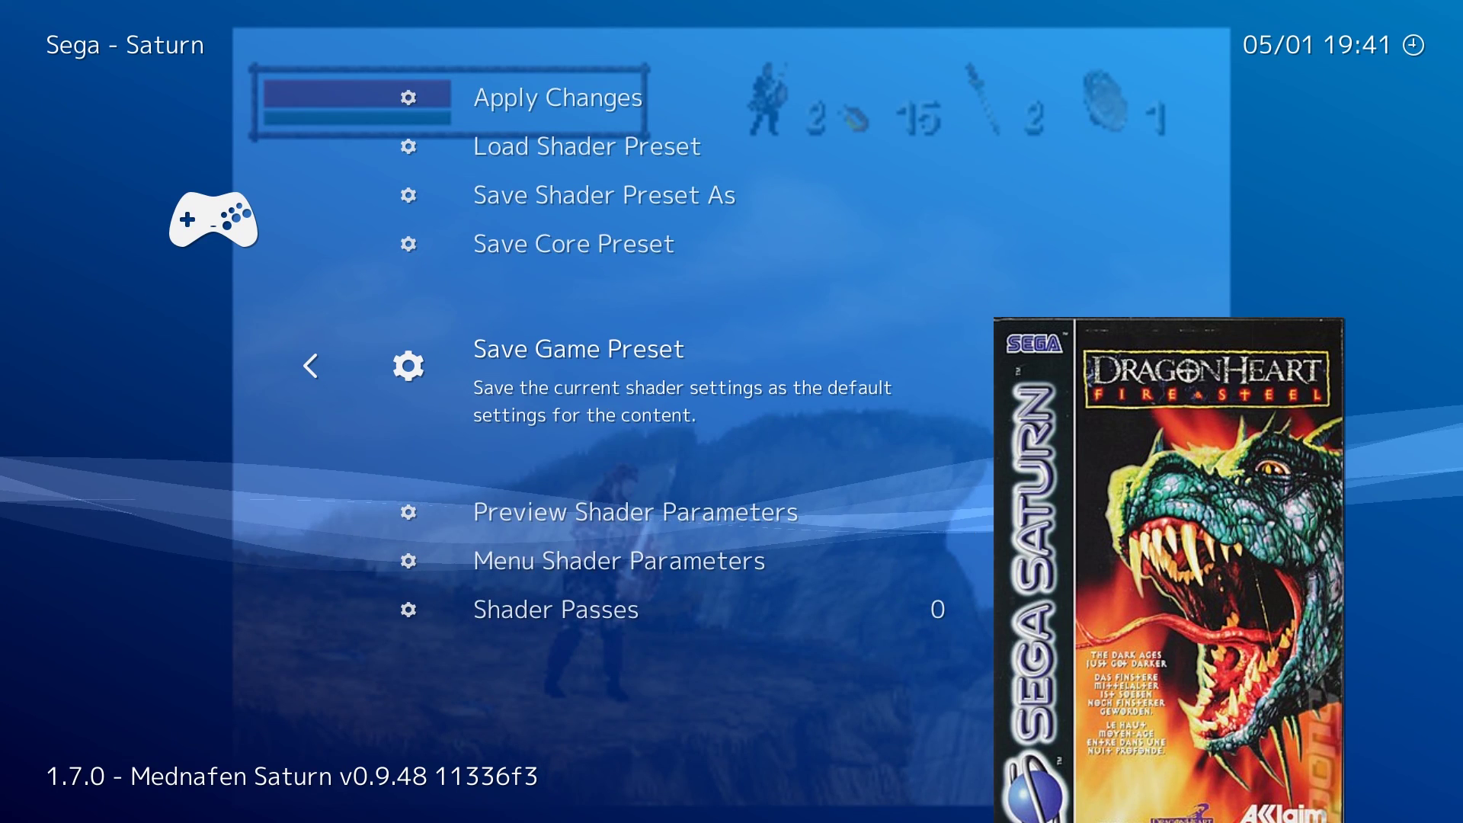